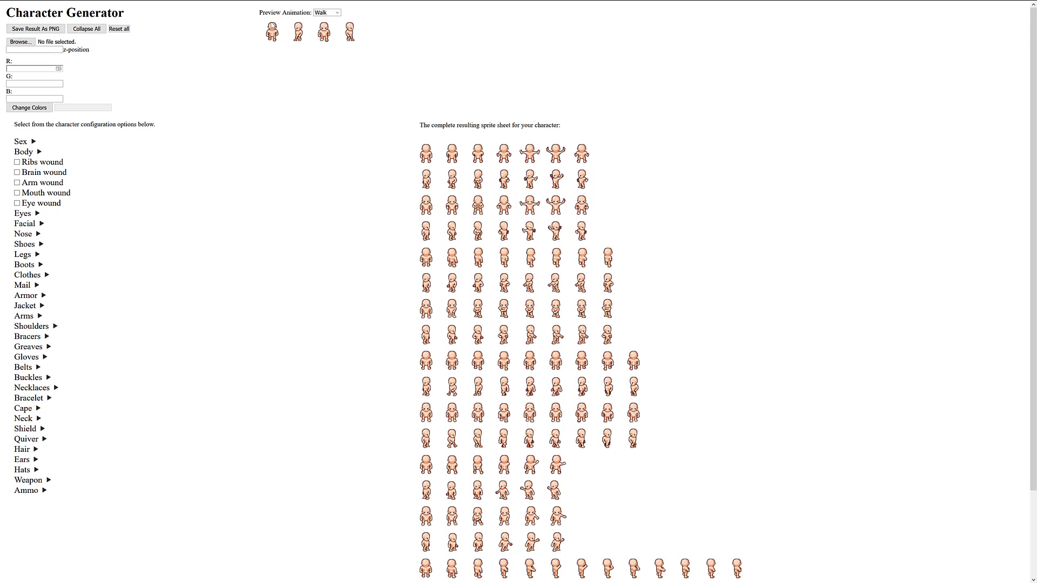
Step: Preview the Slash animation briefly, then settle on Shoot as the preview animation
{"action": "mouse_move", "coordinate": [163, 21]}
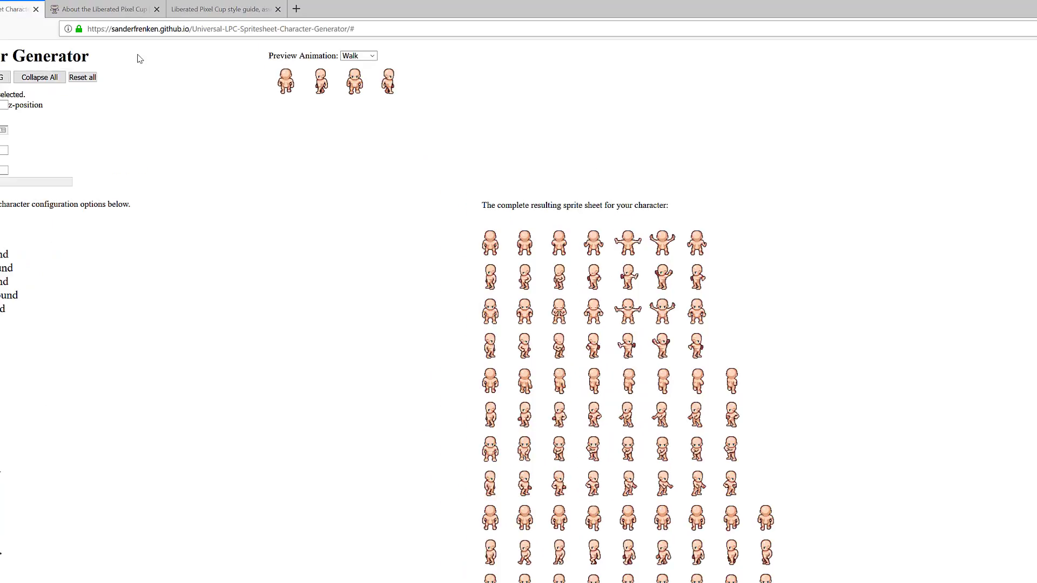
{"action": "left_click", "coordinate": [383, 60]}
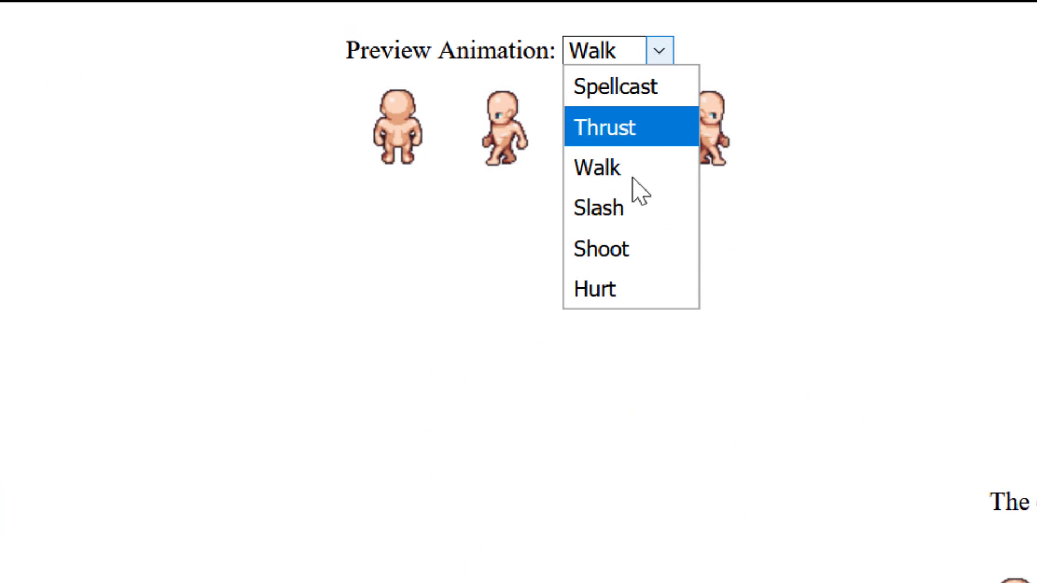
{"action": "left_click", "coordinate": [632, 212]}
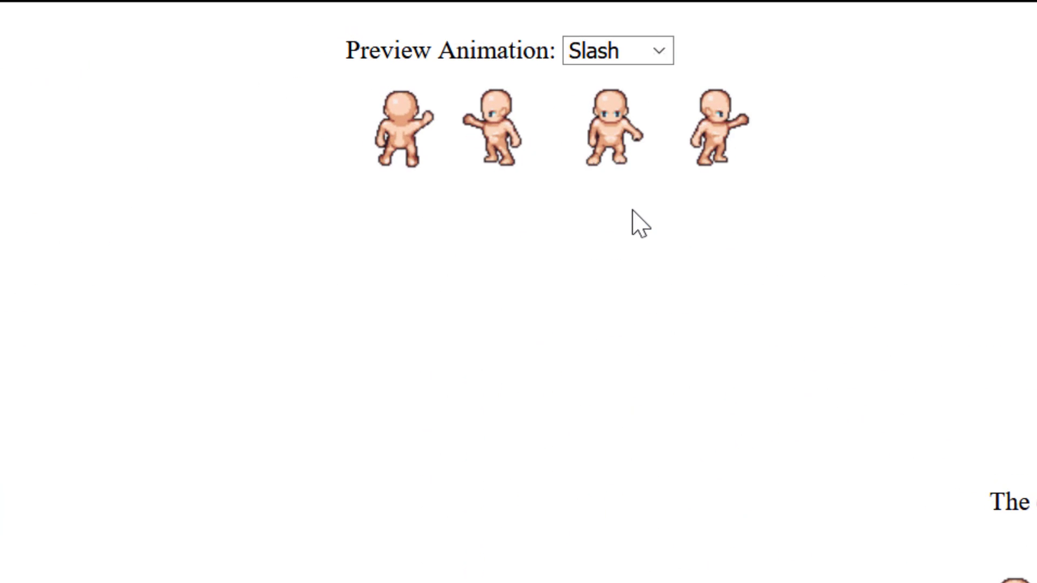
{"action": "left_click", "coordinate": [656, 58]}
{"action": "left_click", "coordinate": [631, 247]}
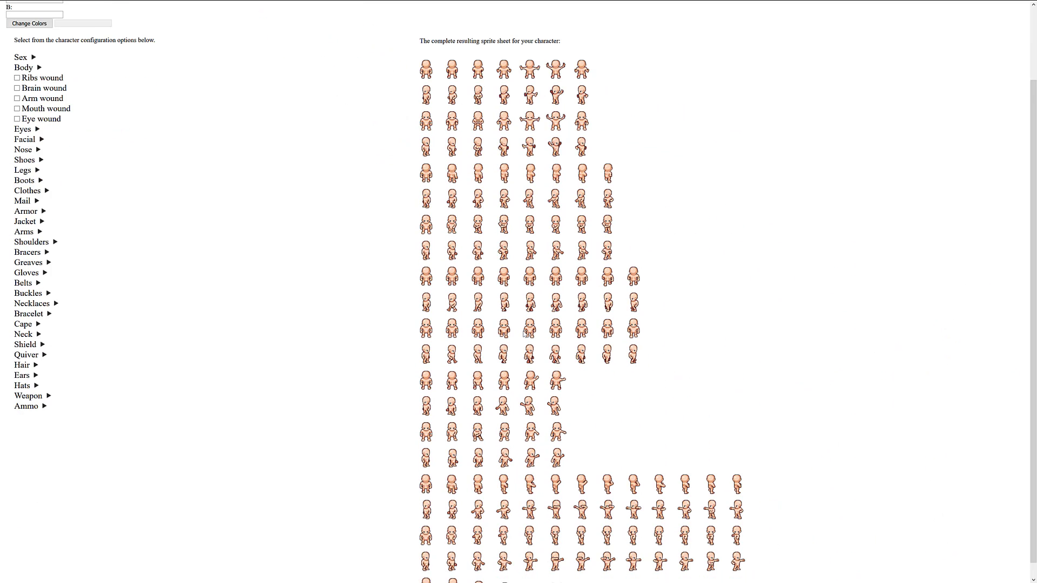
{"action": "scroll", "coordinate": [524, 334], "scroll_direction": "down", "scroll_amount": 1}
{"action": "scroll", "coordinate": [525, 324], "scroll_direction": "up", "scroll_amount": 4}
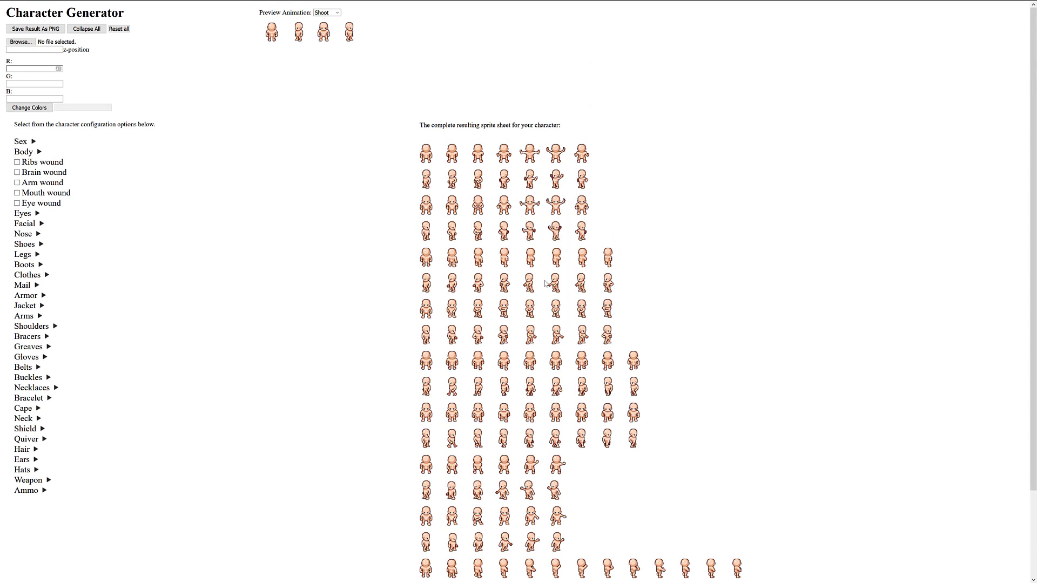
{"action": "scroll", "coordinate": [545, 284], "scroll_direction": "down", "scroll_amount": 3}
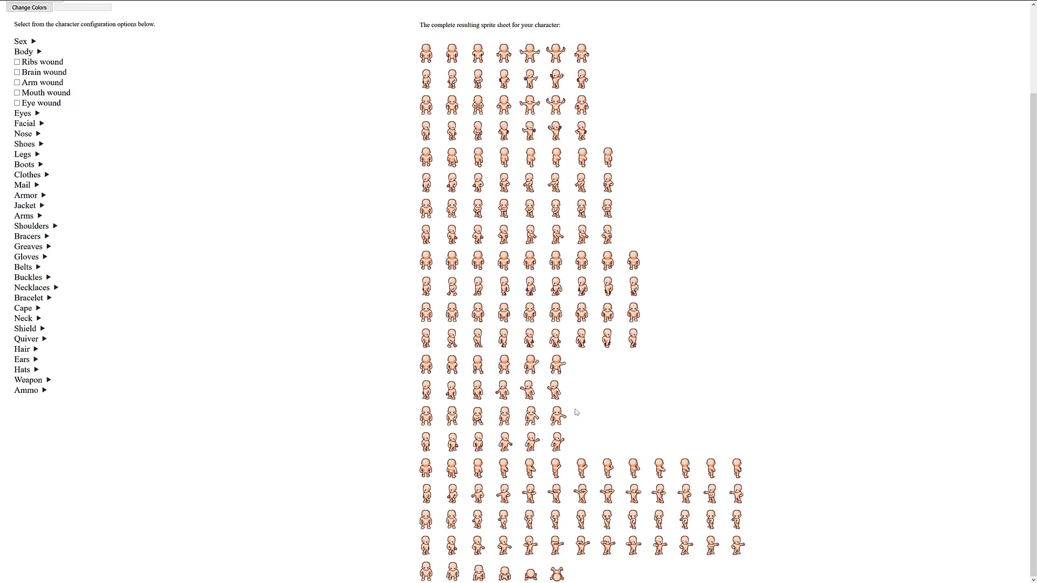
{"action": "scroll", "coordinate": [533, 318], "scroll_direction": "up", "scroll_amount": 3}
{"action": "scroll", "coordinate": [533, 316], "scroll_direction": "down", "scroll_amount": 1}
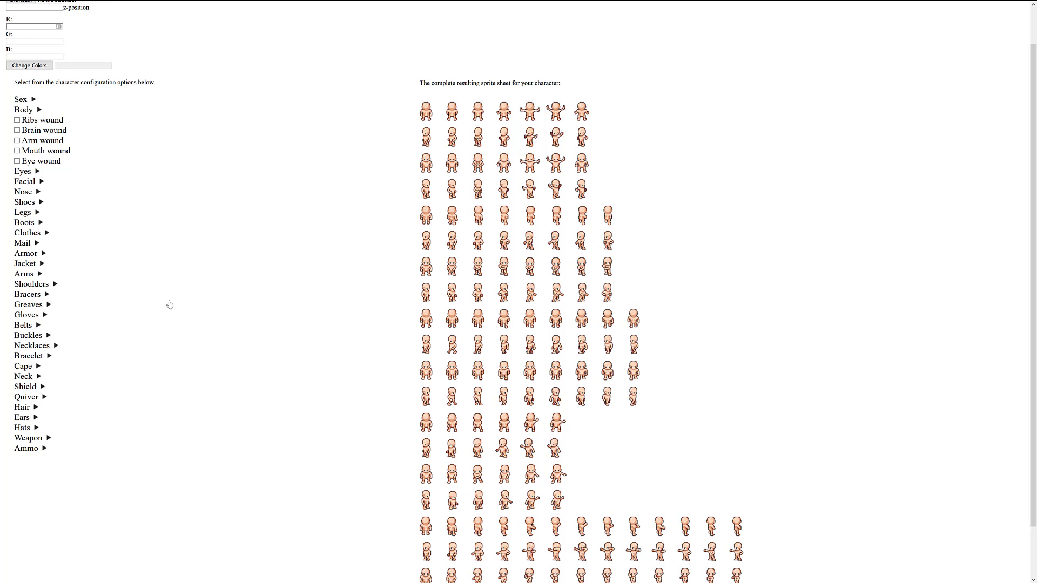
{"action": "scroll", "coordinate": [158, 313], "scroll_direction": "up", "scroll_amount": 2}
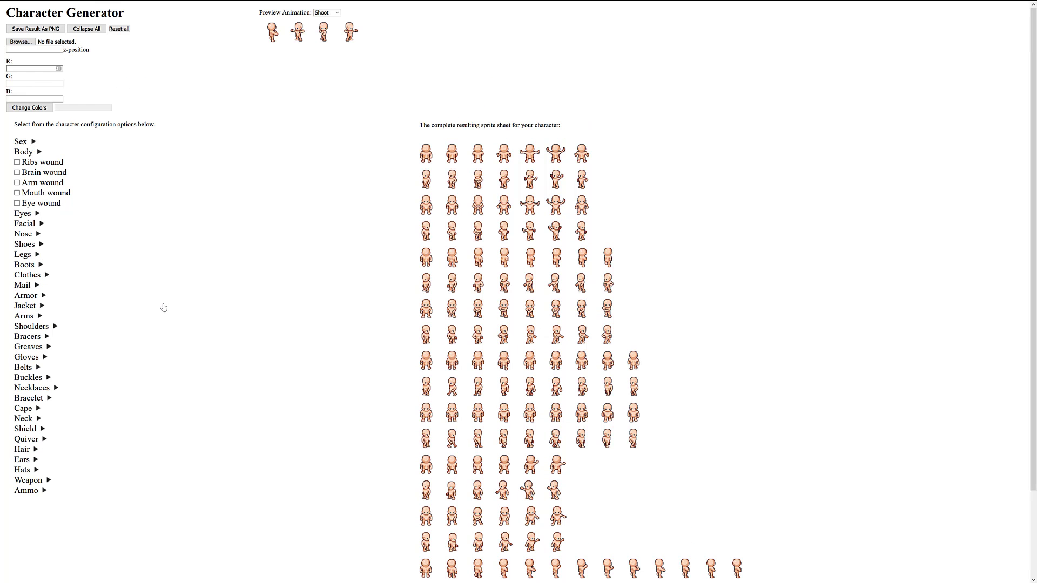
Step: Try the Female body, switch back to Male, then change a further body option
{"action": "left_click", "coordinate": [34, 143]}
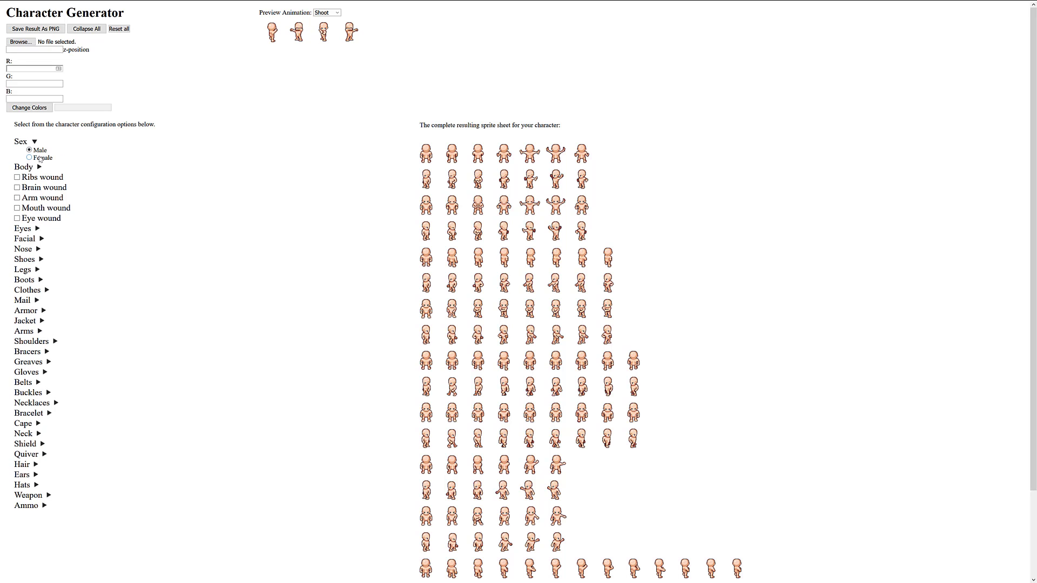
{"action": "left_click", "coordinate": [40, 159]}
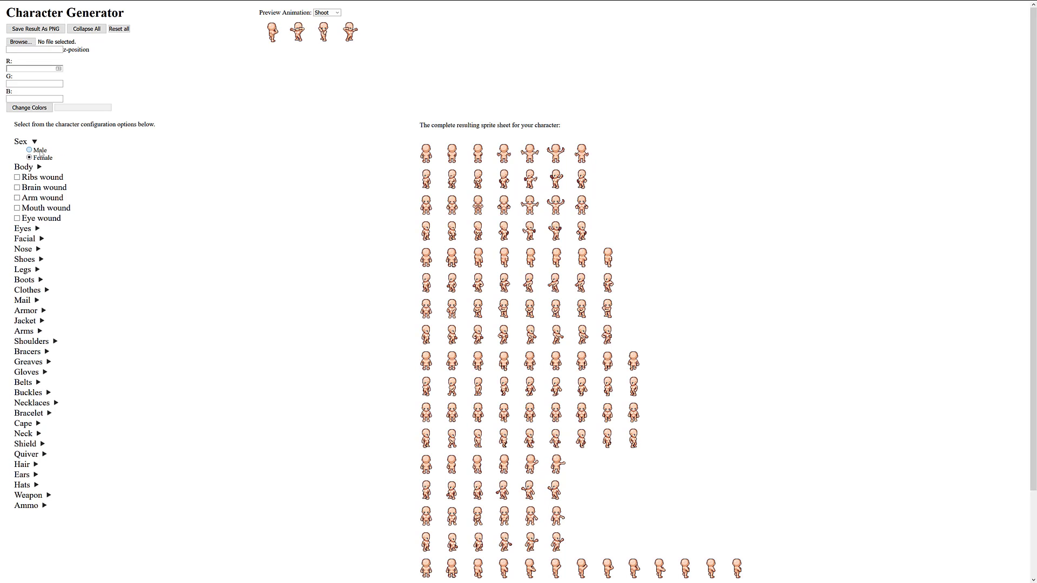
{"action": "left_click", "coordinate": [40, 150]}
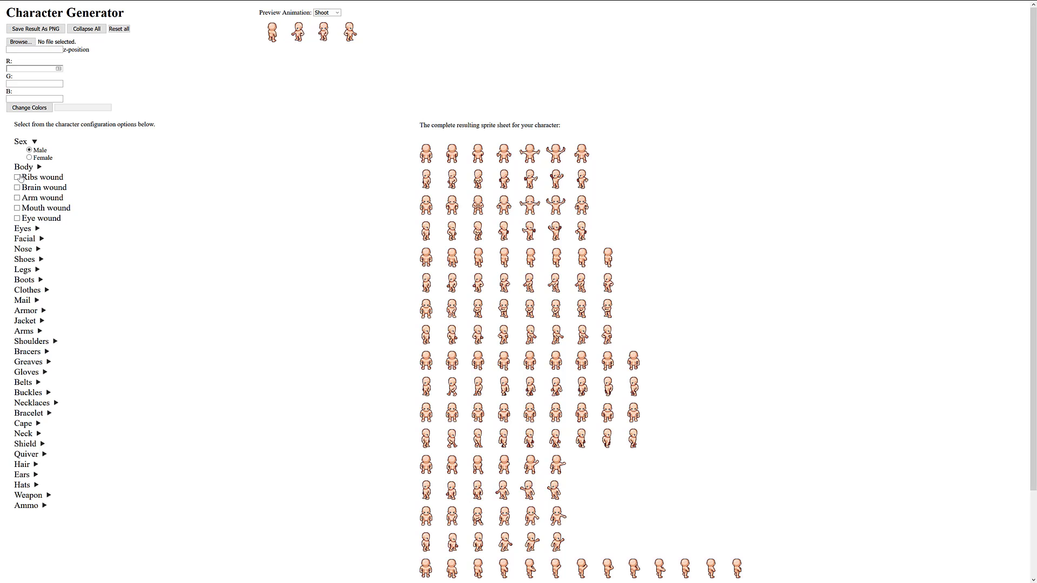
{"action": "left_click", "coordinate": [17, 178]}
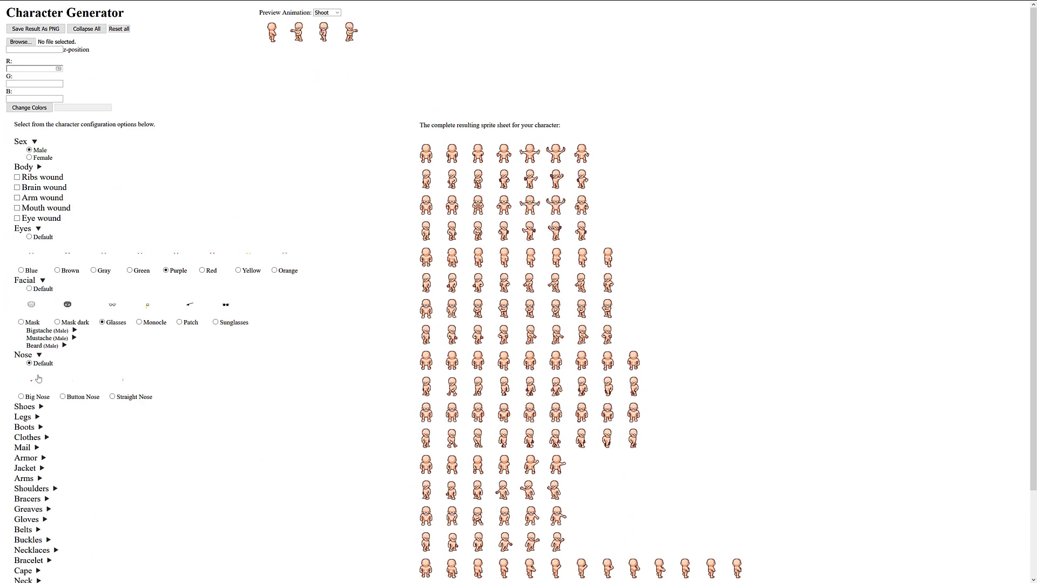
Step: Give the character a Big Nose and Black Shoes
{"action": "left_click", "coordinate": [35, 397]}
{"action": "scroll", "coordinate": [164, 392], "scroll_direction": "down", "scroll_amount": 2}
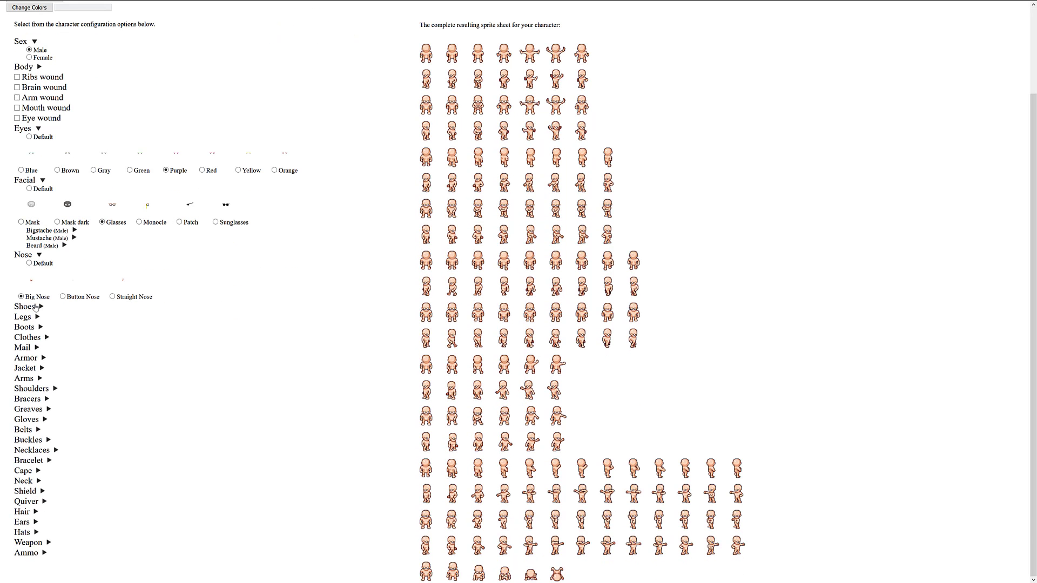
{"action": "left_click", "coordinate": [36, 307]}
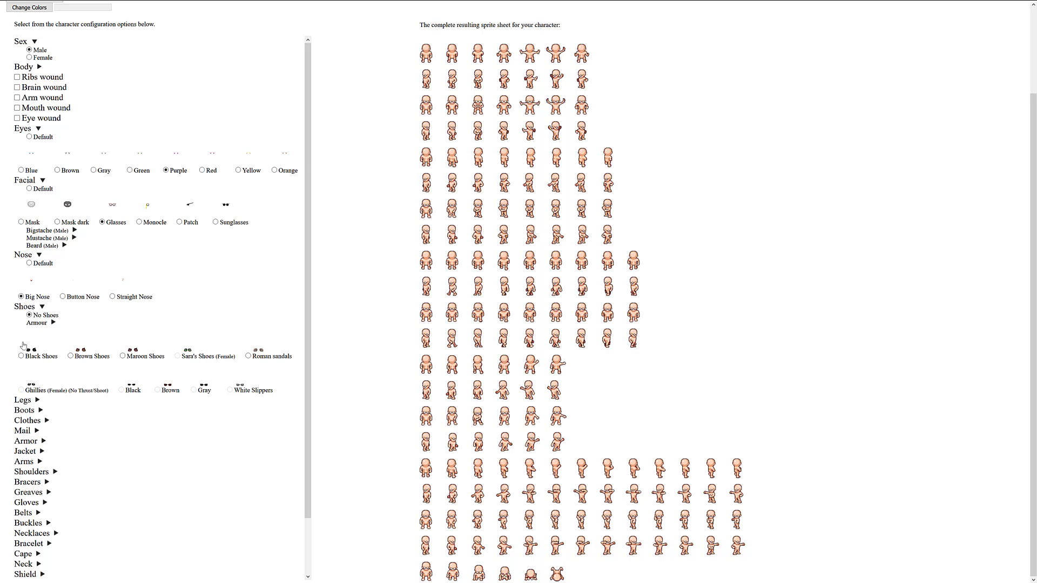
{"action": "left_click", "coordinate": [21, 357]}
Step: Dress the legs in the Male robe, leaving the Boots options unselected
{"action": "scroll", "coordinate": [96, 415], "scroll_direction": "down", "scroll_amount": 1}
{"action": "left_click", "coordinate": [27, 350]}
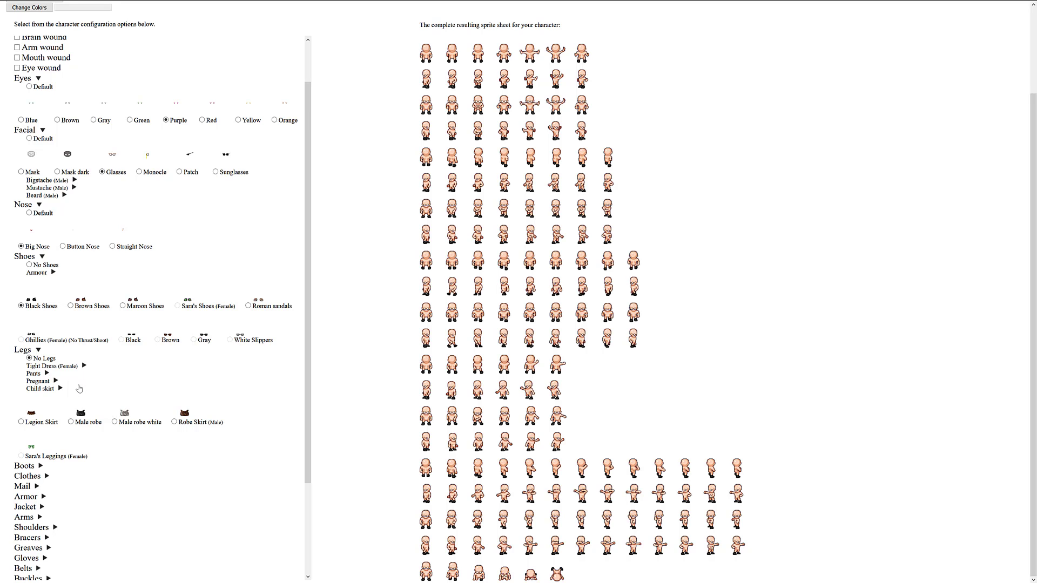
{"action": "left_click", "coordinate": [72, 422]}
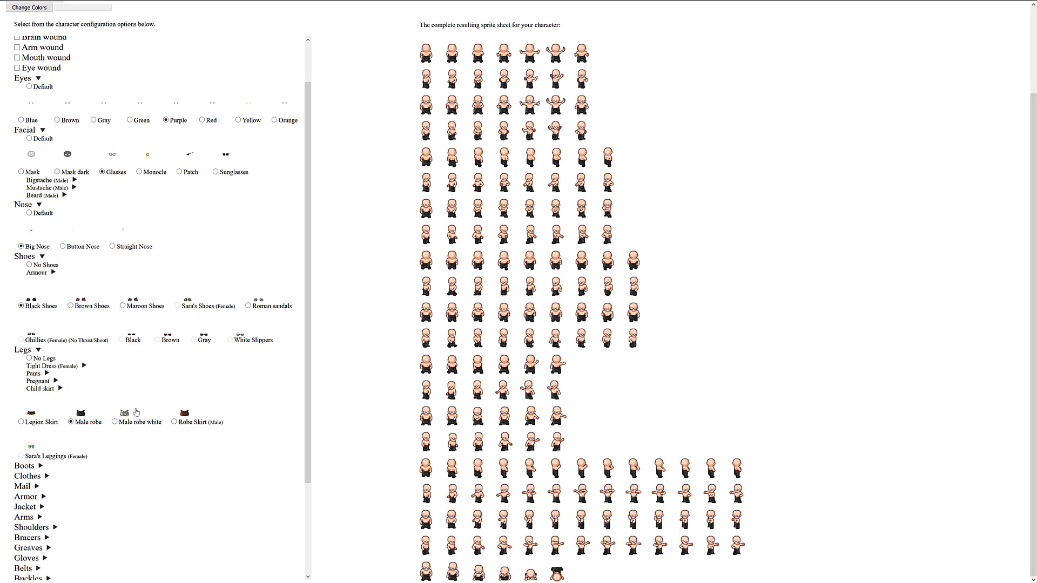
{"action": "scroll", "coordinate": [123, 414], "scroll_direction": "down", "scroll_amount": 2}
{"action": "left_click", "coordinate": [35, 366]}
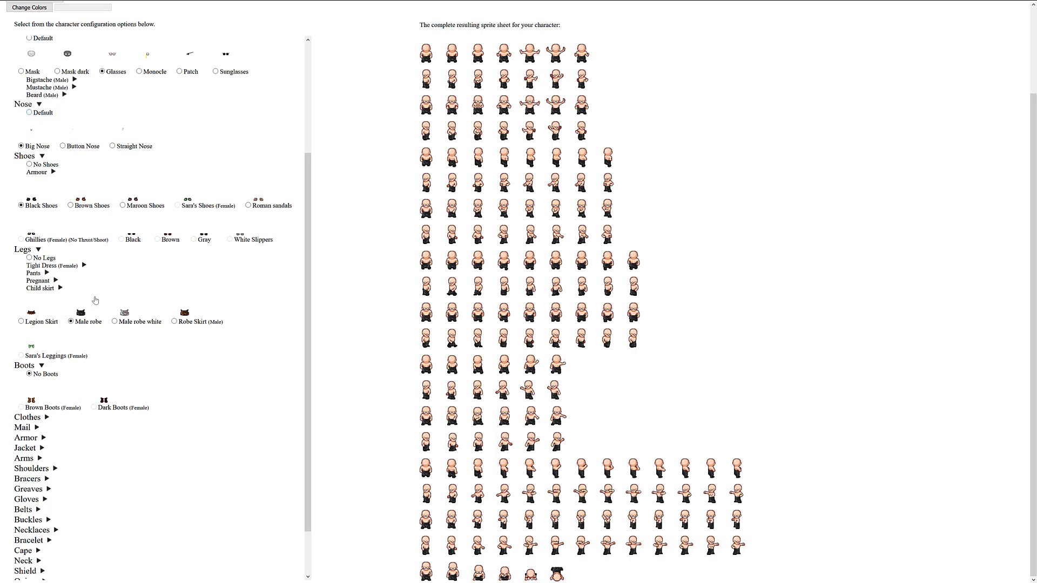
{"action": "scroll", "coordinate": [78, 410], "scroll_direction": "down", "scroll_amount": 1}
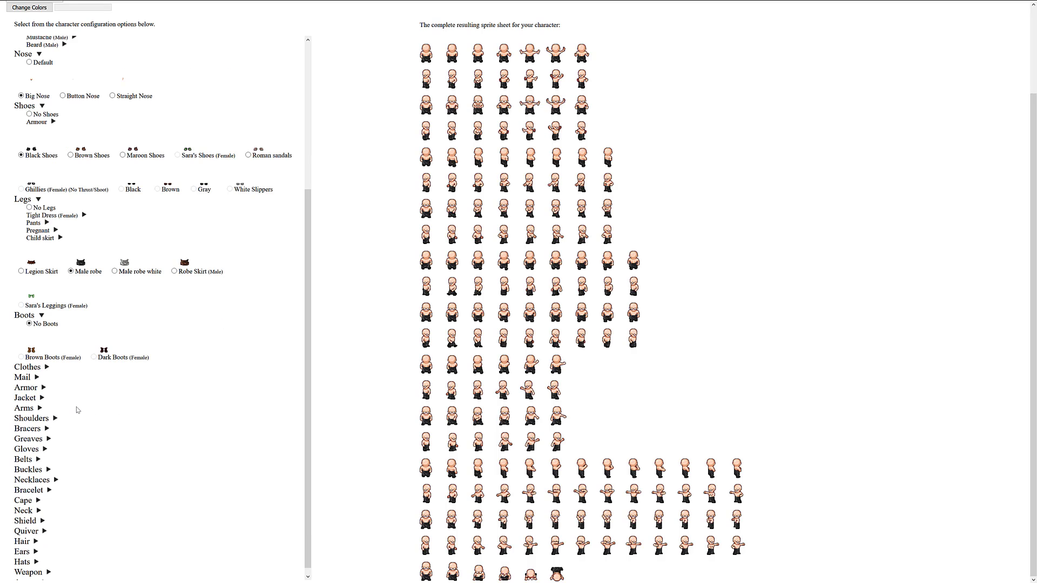
Step: Put Chain Mail on the character from the Clothes > Mail options
{"action": "left_click", "coordinate": [45, 360]}
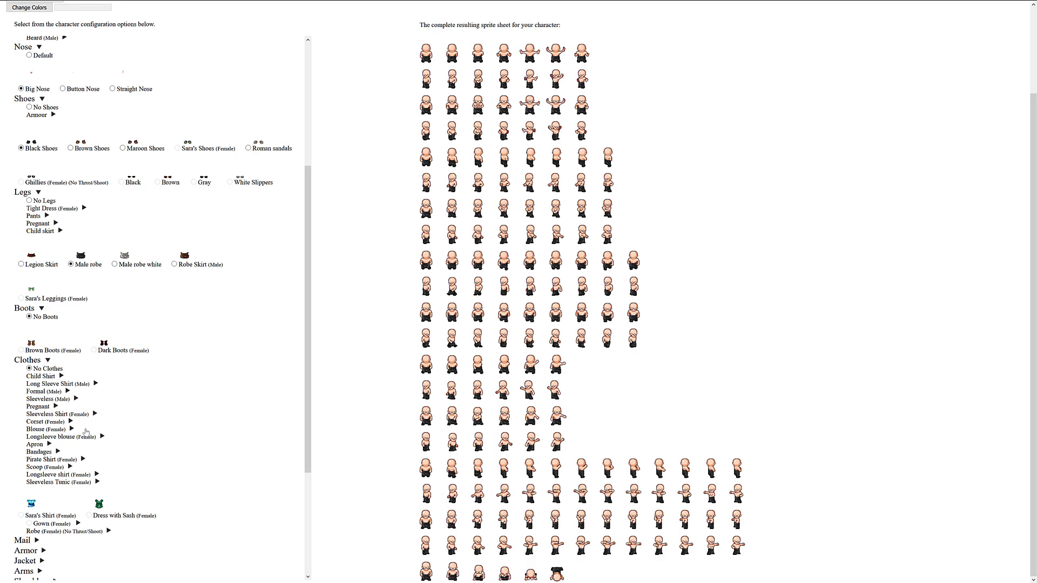
{"action": "scroll", "coordinate": [96, 450], "scroll_direction": "down", "scroll_amount": 2}
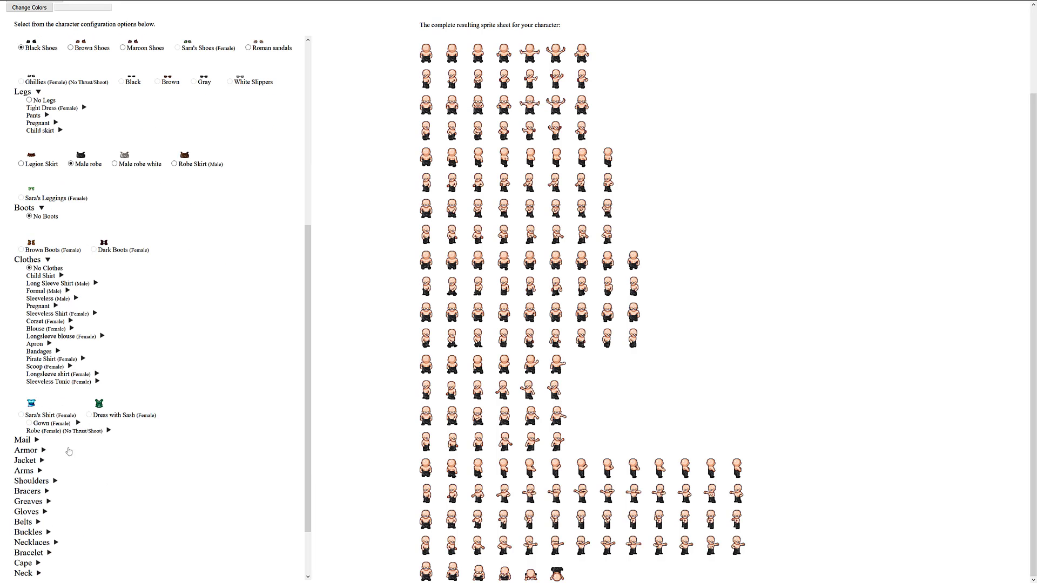
{"action": "left_click", "coordinate": [38, 440]}
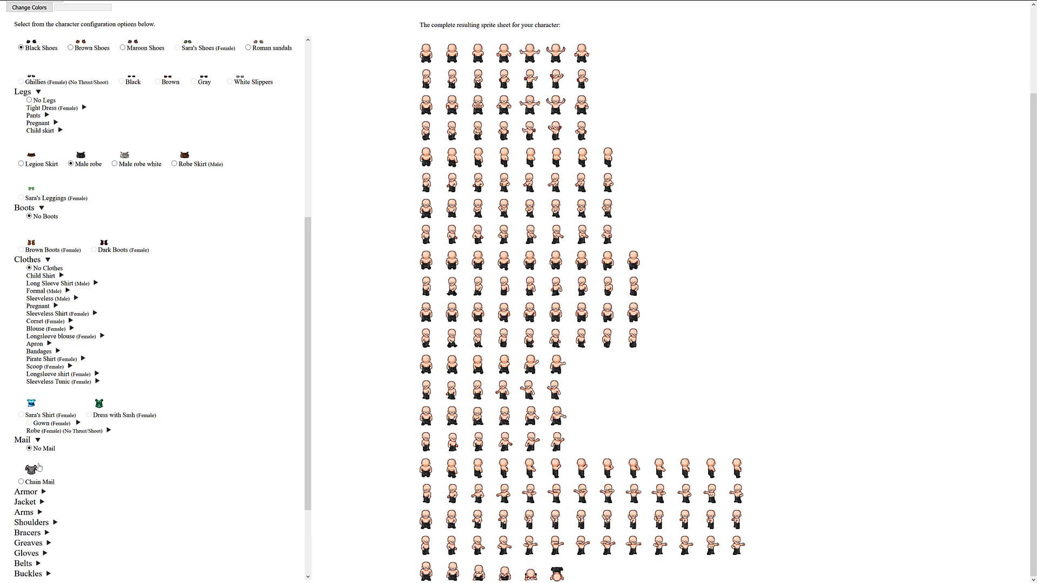
{"action": "left_click", "coordinate": [21, 482]}
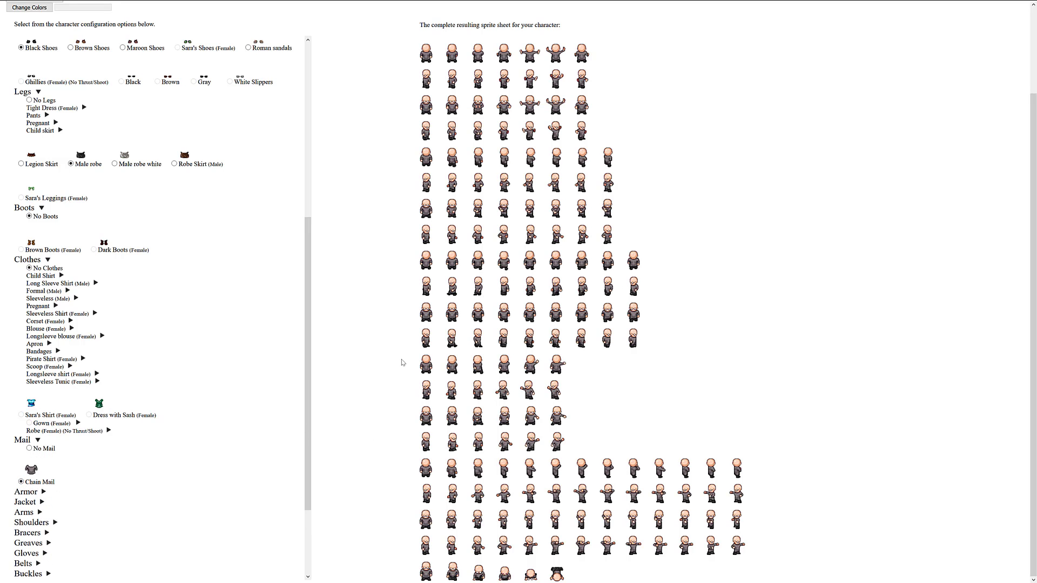
Step: Equip the Plate 1 armor from Armor > Plate
{"action": "scroll", "coordinate": [221, 445], "scroll_direction": "down", "scroll_amount": 2}
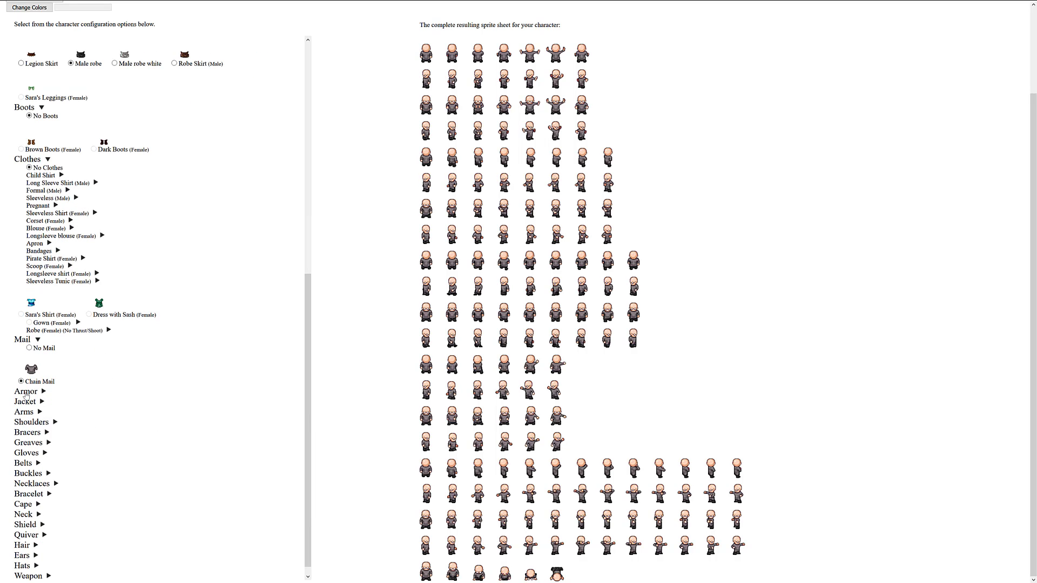
{"action": "left_click", "coordinate": [26, 393]}
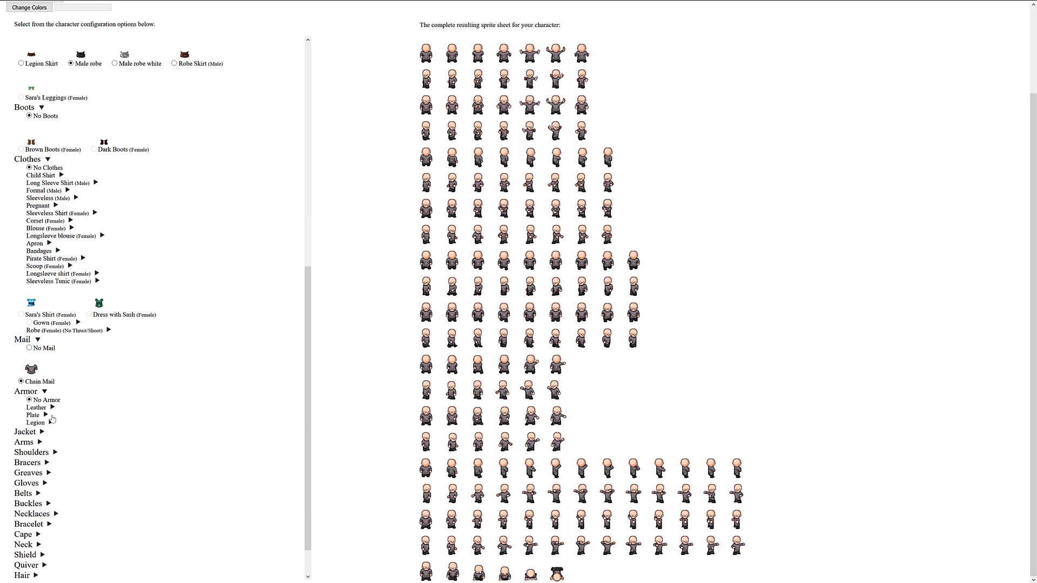
{"action": "left_click", "coordinate": [44, 415]}
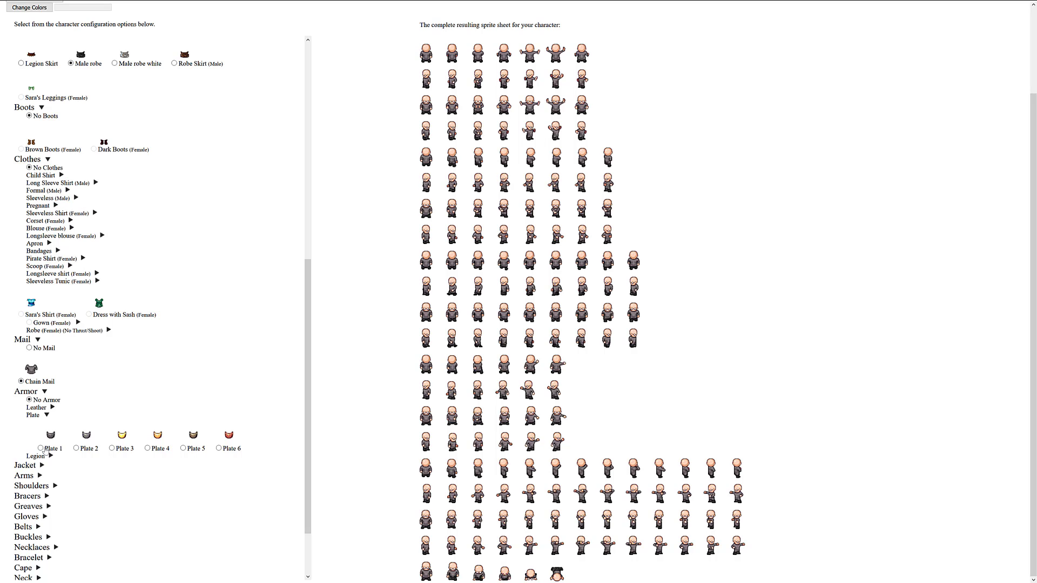
{"action": "left_click", "coordinate": [40, 449]}
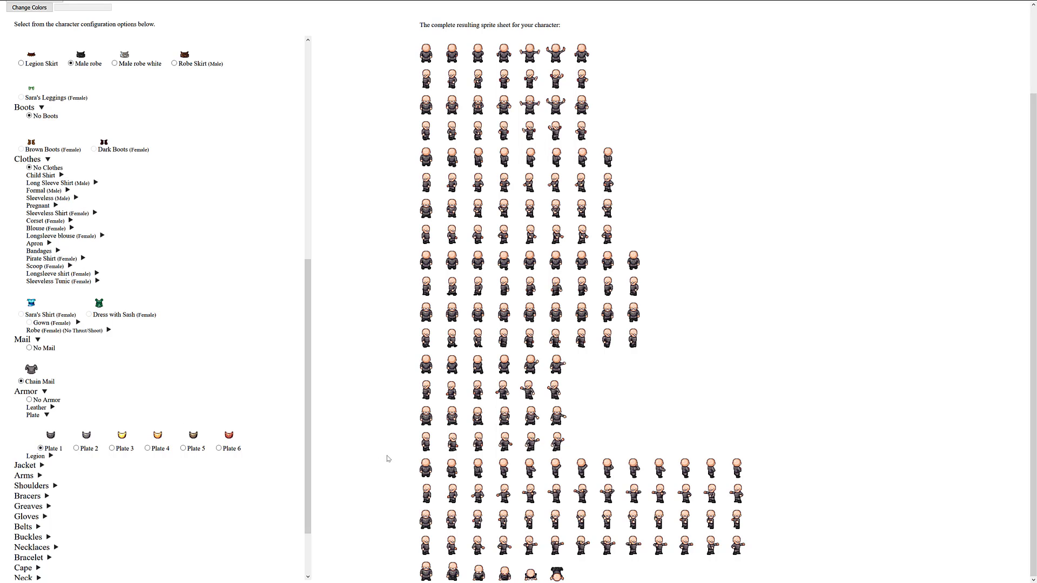
Step: Give the character Bracers 1
{"action": "scroll", "coordinate": [305, 481], "scroll_direction": "down", "scroll_amount": 1}
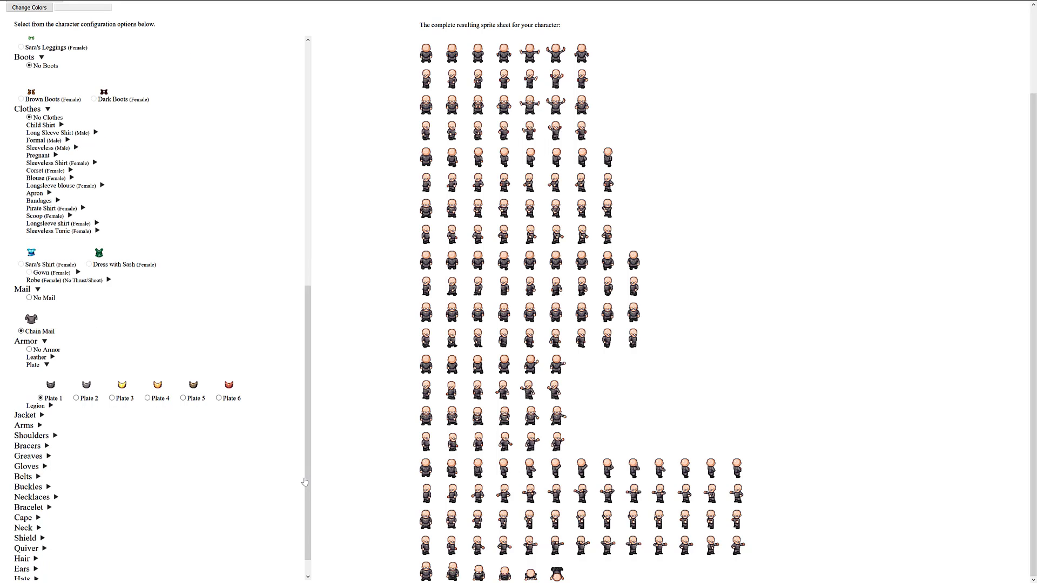
{"action": "scroll", "coordinate": [79, 429], "scroll_direction": "down", "scroll_amount": 1}
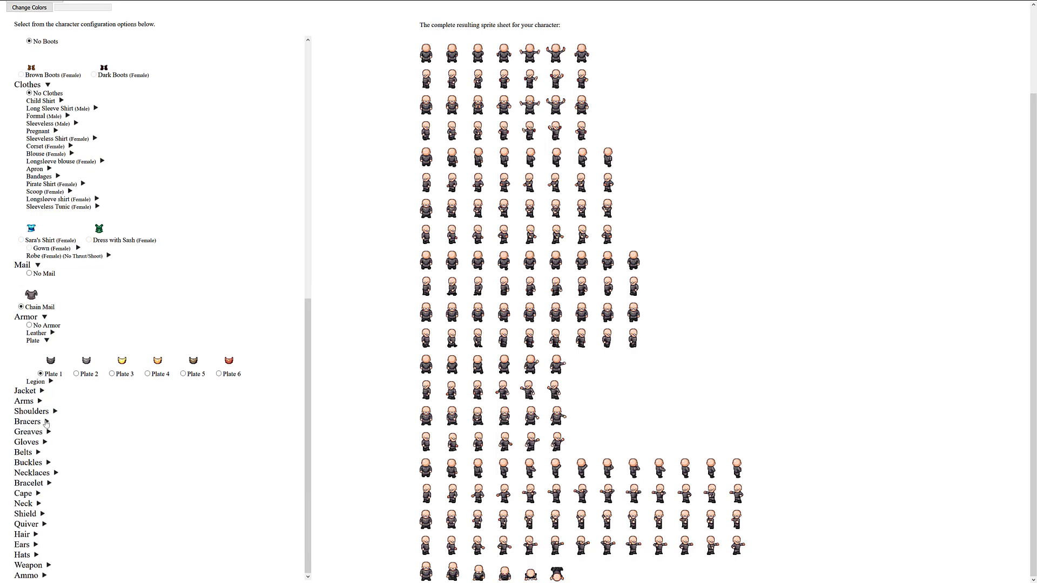
{"action": "left_click", "coordinate": [39, 423]}
{"action": "scroll", "coordinate": [49, 427], "scroll_direction": "down", "scroll_amount": 1}
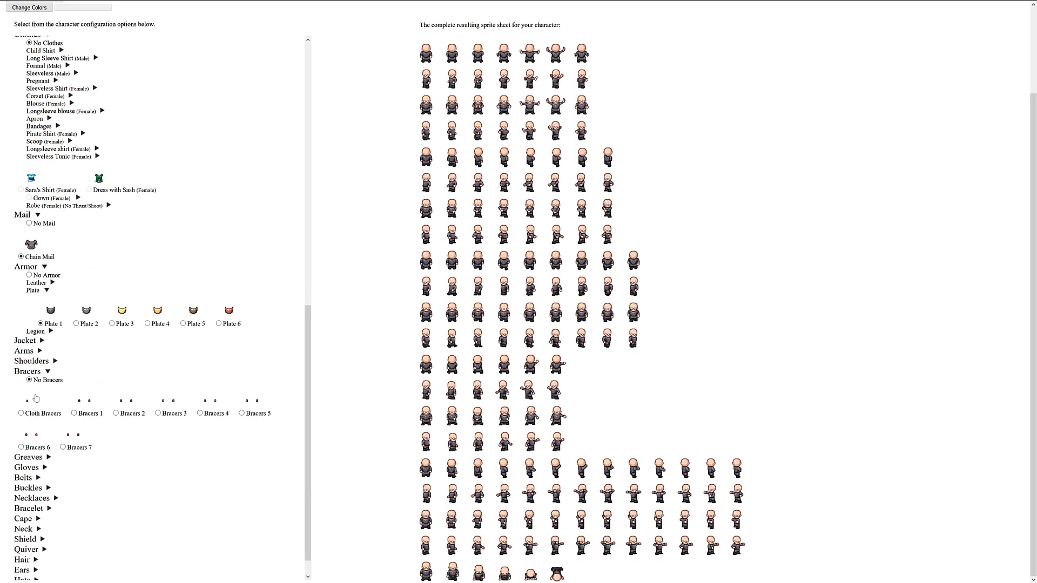
{"action": "left_click", "coordinate": [79, 412]}
Step: Add a red Solid Cape (Male) to the character
{"action": "scroll", "coordinate": [139, 469], "scroll_direction": "down", "scroll_amount": 1}
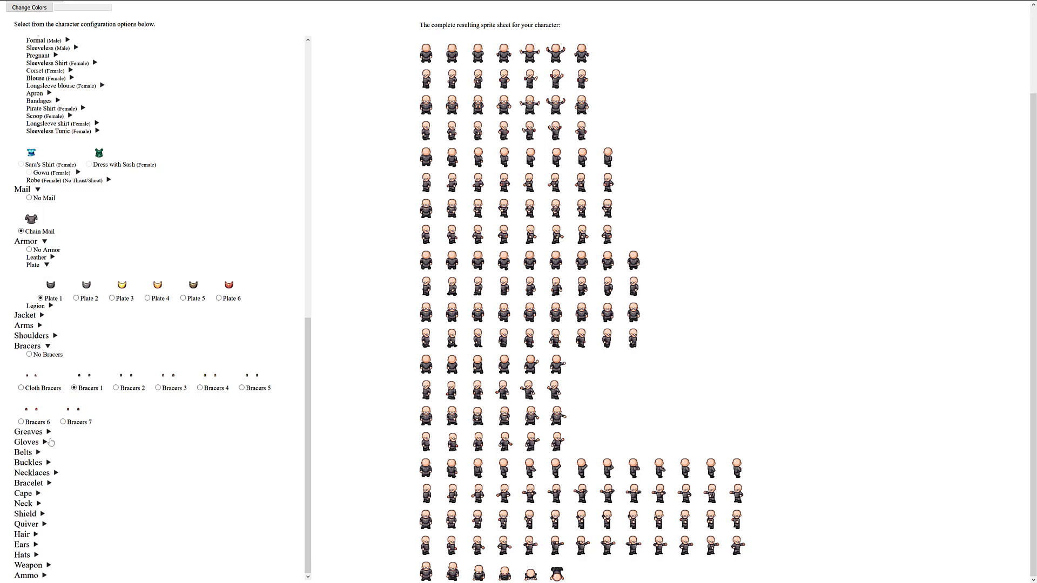
{"action": "left_click", "coordinate": [35, 496]}
{"action": "scroll", "coordinate": [65, 501], "scroll_direction": "down", "scroll_amount": 1}
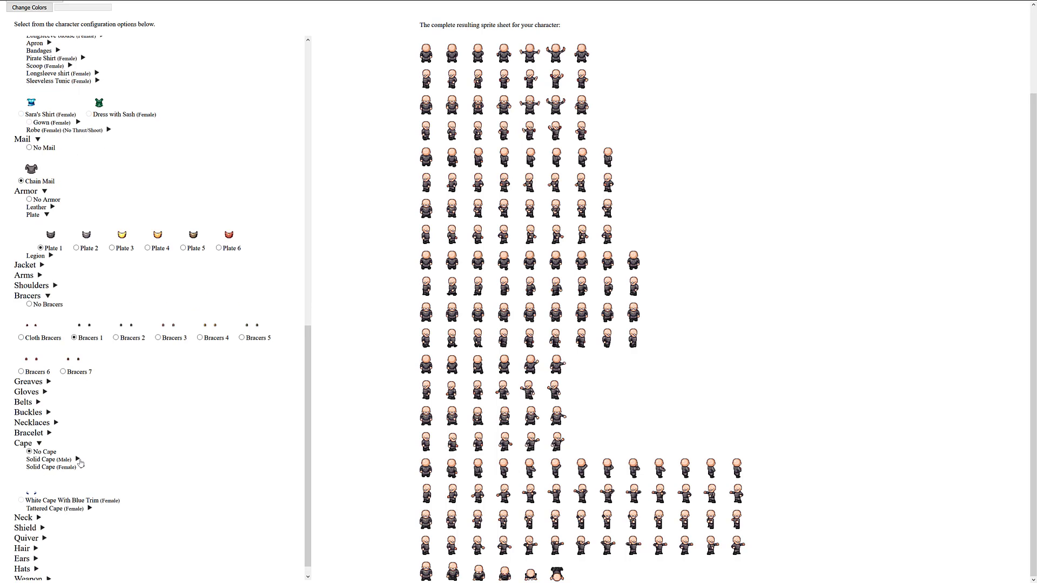
{"action": "left_click", "coordinate": [77, 460]}
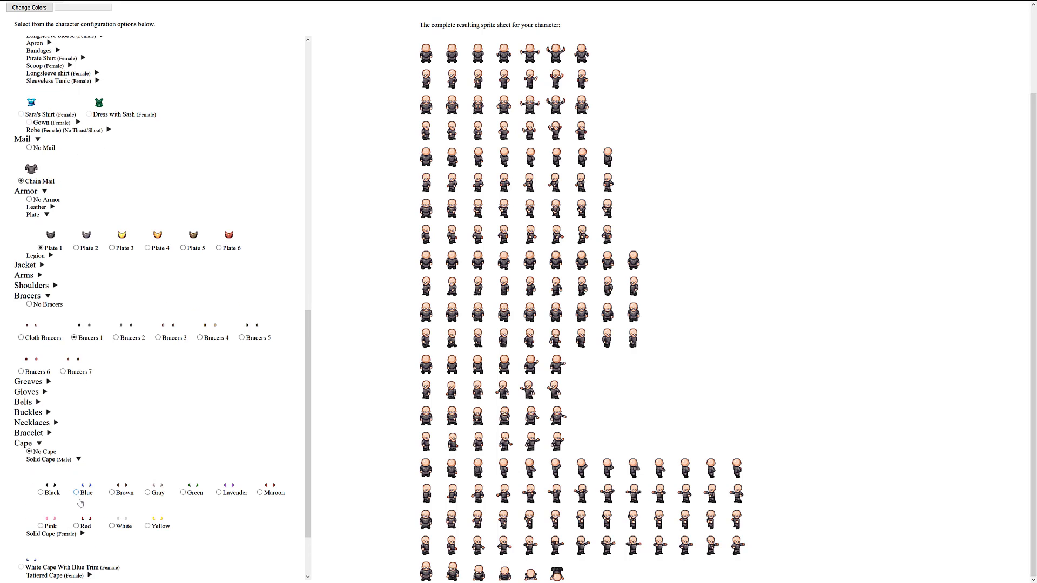
{"action": "left_click", "coordinate": [76, 526]}
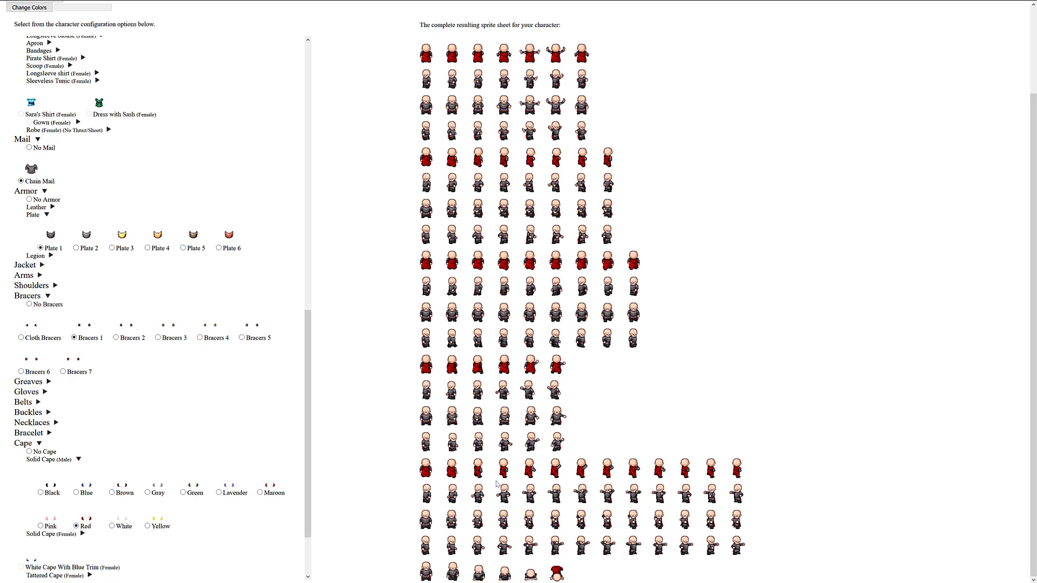
{"action": "scroll", "coordinate": [237, 500], "scroll_direction": "down", "scroll_amount": 3}
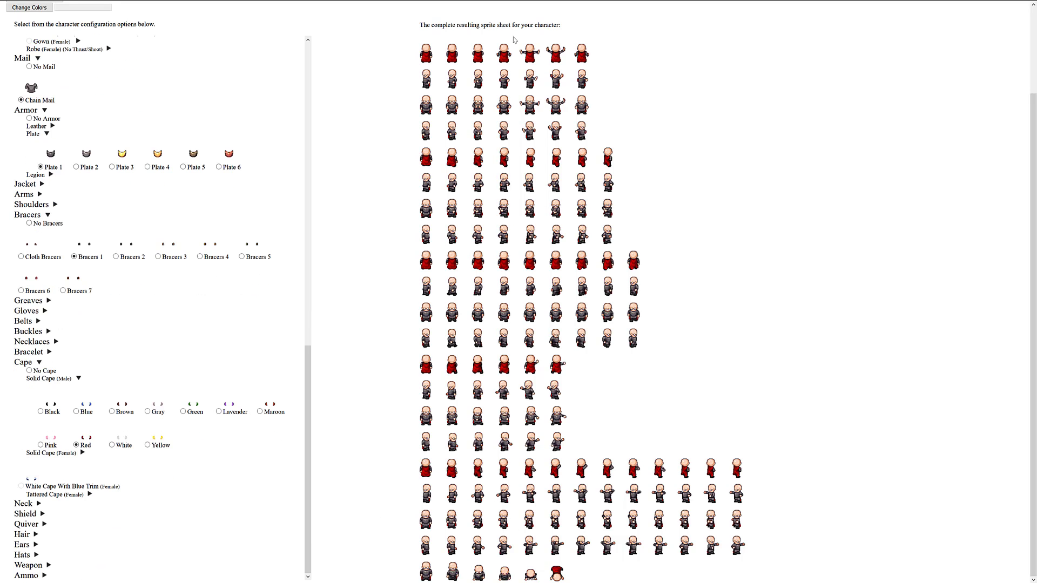
Step: Give the character blue Mohawk (Male) hair
{"action": "left_click", "coordinate": [34, 536]}
{"action": "scroll", "coordinate": [115, 519], "scroll_direction": "down", "scroll_amount": 2}
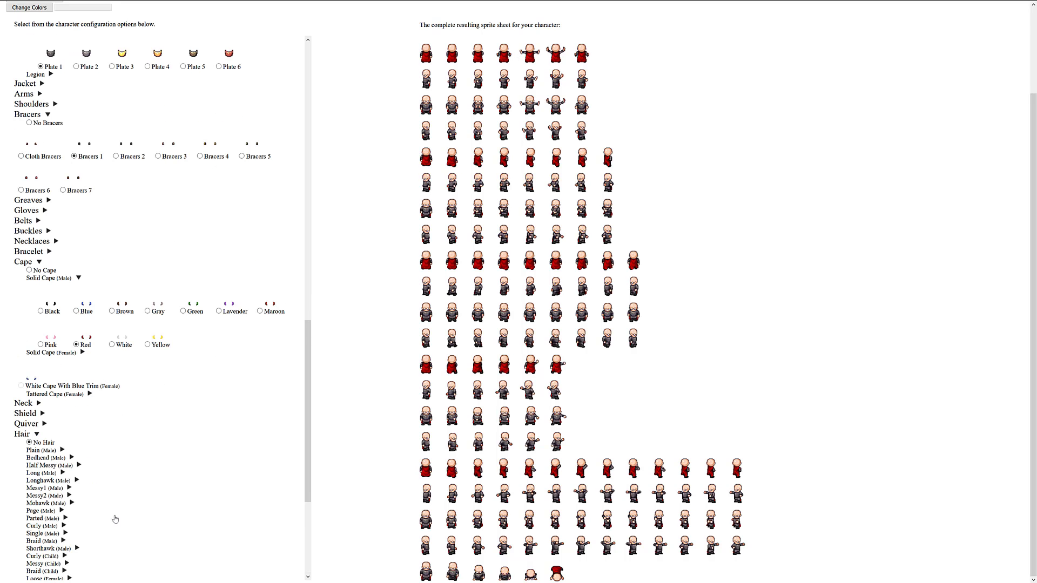
{"action": "scroll", "coordinate": [115, 519], "scroll_direction": "down", "scroll_amount": 1}
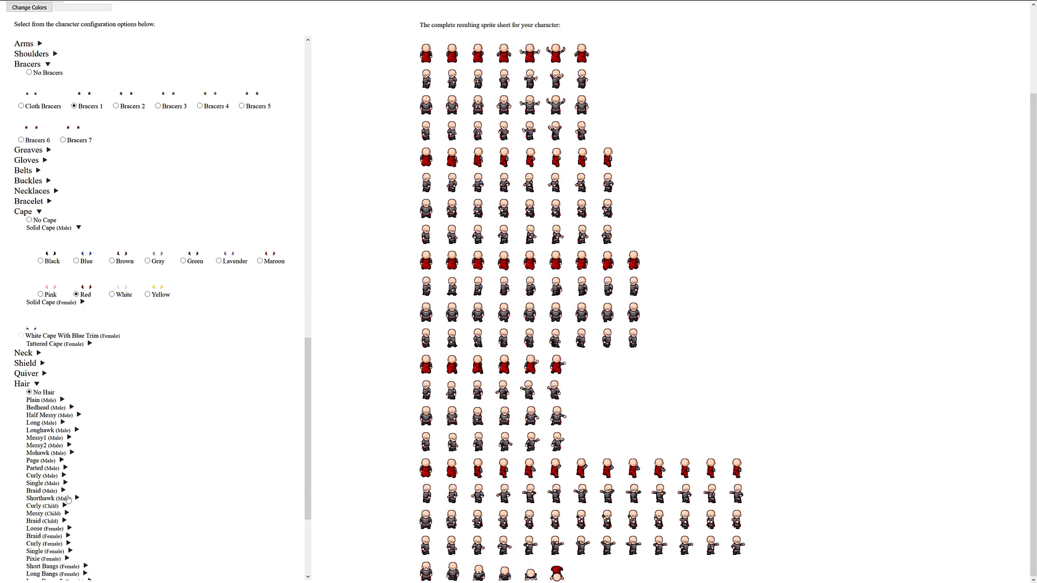
{"action": "left_click", "coordinate": [71, 453]}
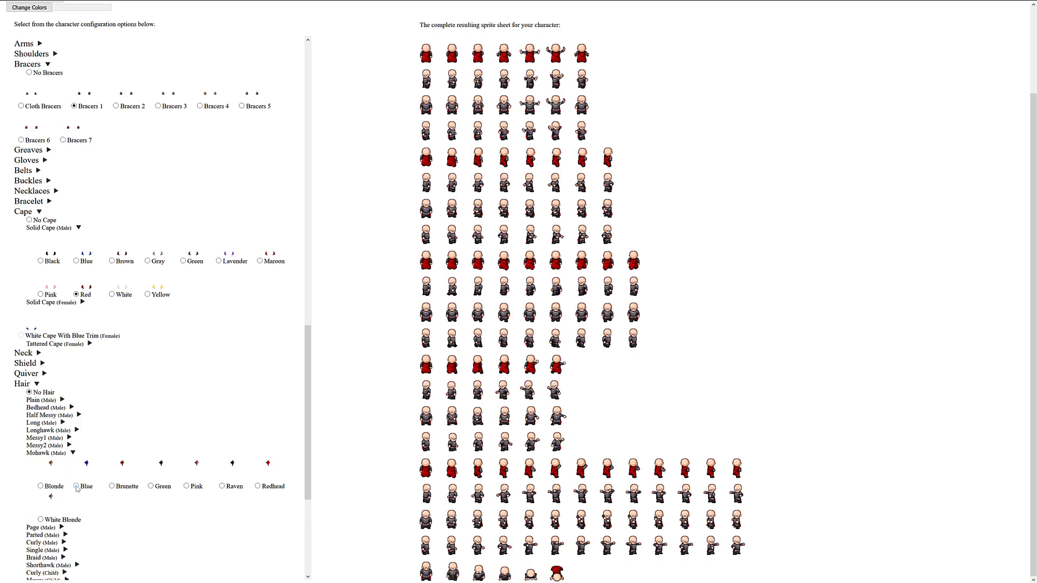
{"action": "left_click", "coordinate": [76, 486]}
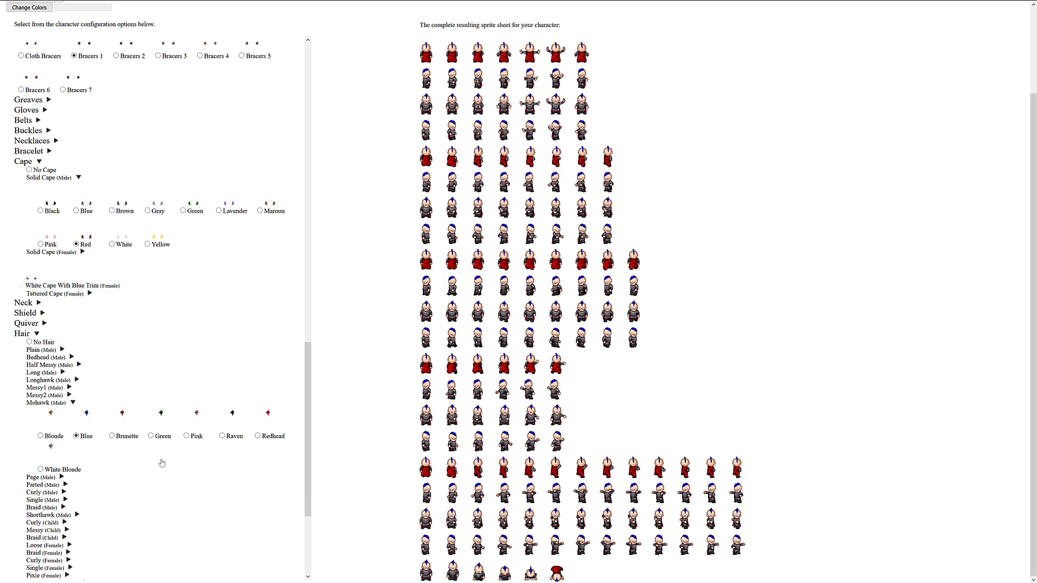
{"action": "scroll", "coordinate": [162, 461], "scroll_direction": "down", "scroll_amount": 4}
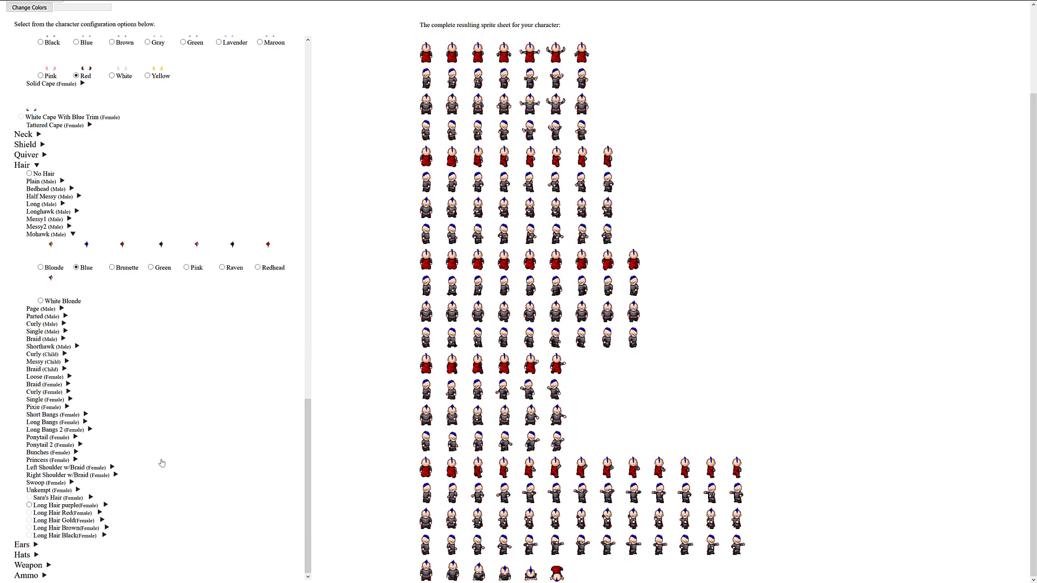
Step: Open the Thrust oversize weapons and browse them for Soldier spear 1
{"action": "left_click", "coordinate": [48, 565]}
{"action": "scroll", "coordinate": [151, 464], "scroll_direction": "down", "scroll_amount": 1}
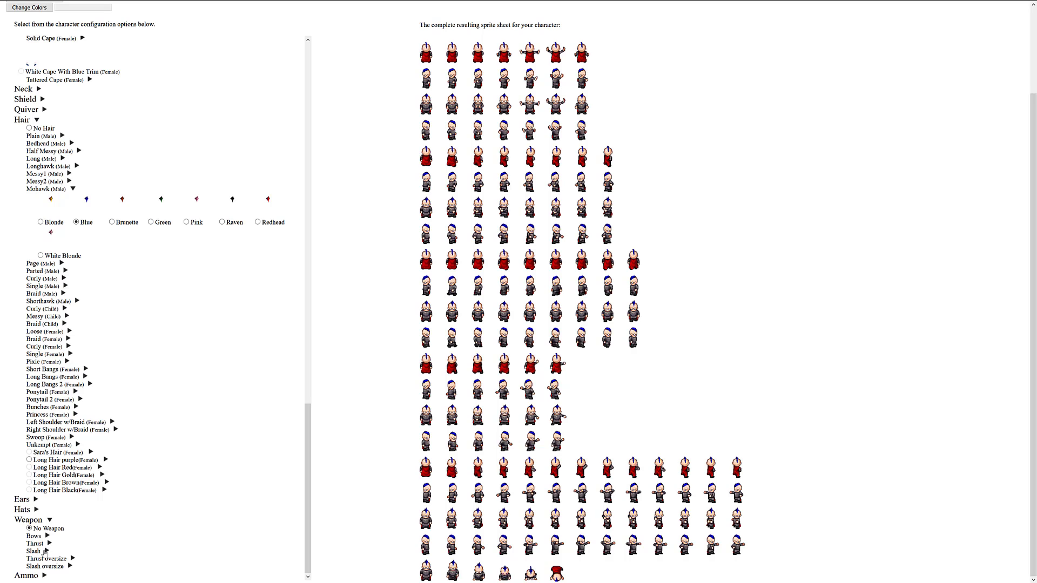
{"action": "left_click", "coordinate": [72, 559]}
{"action": "scroll", "coordinate": [120, 539], "scroll_direction": "down", "scroll_amount": 2}
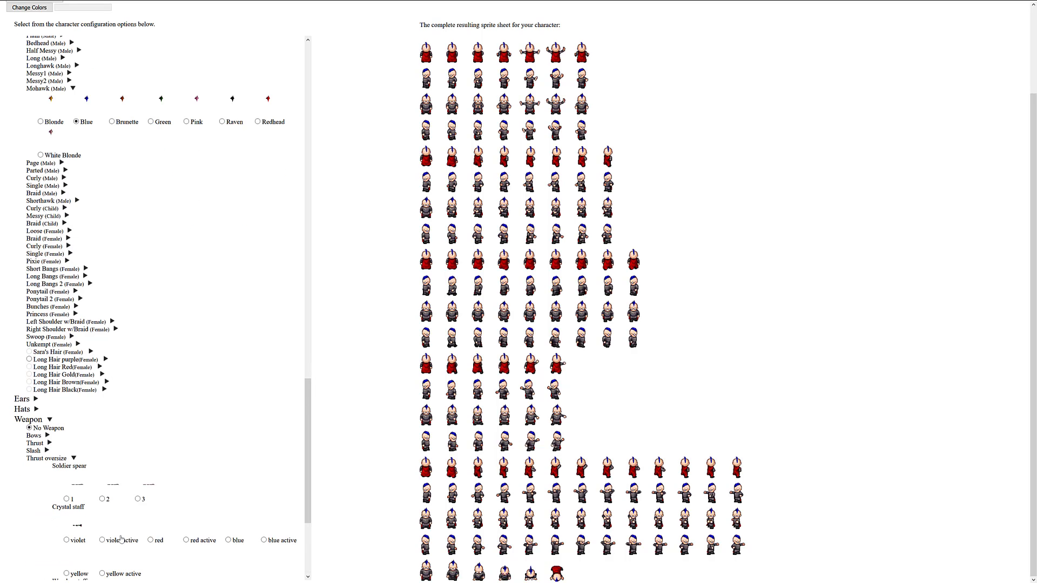
{"action": "scroll", "coordinate": [117, 510], "scroll_direction": "down", "scroll_amount": 1}
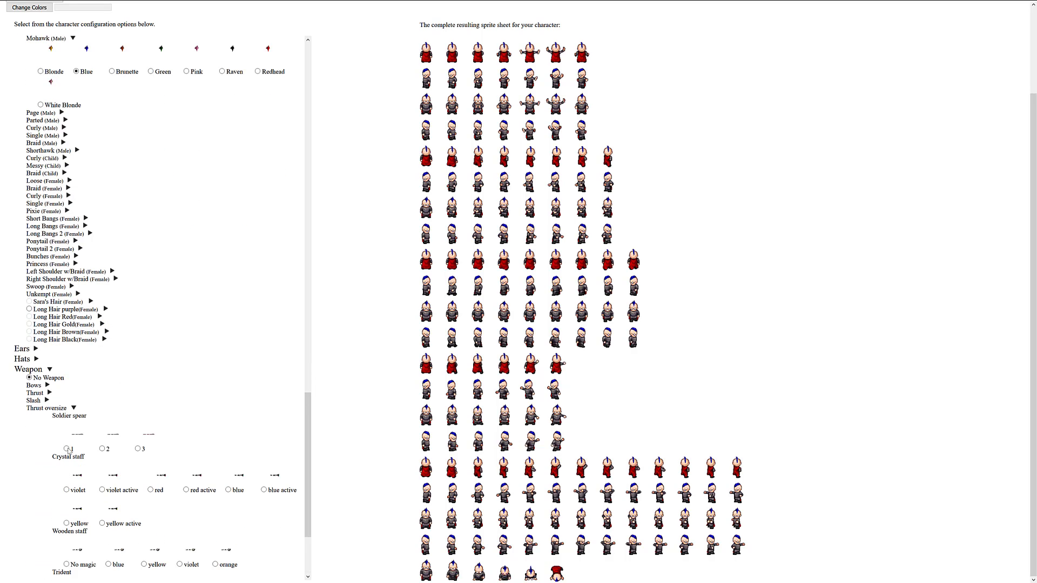
{"action": "scroll", "coordinate": [69, 452], "scroll_direction": "up", "scroll_amount": 4}
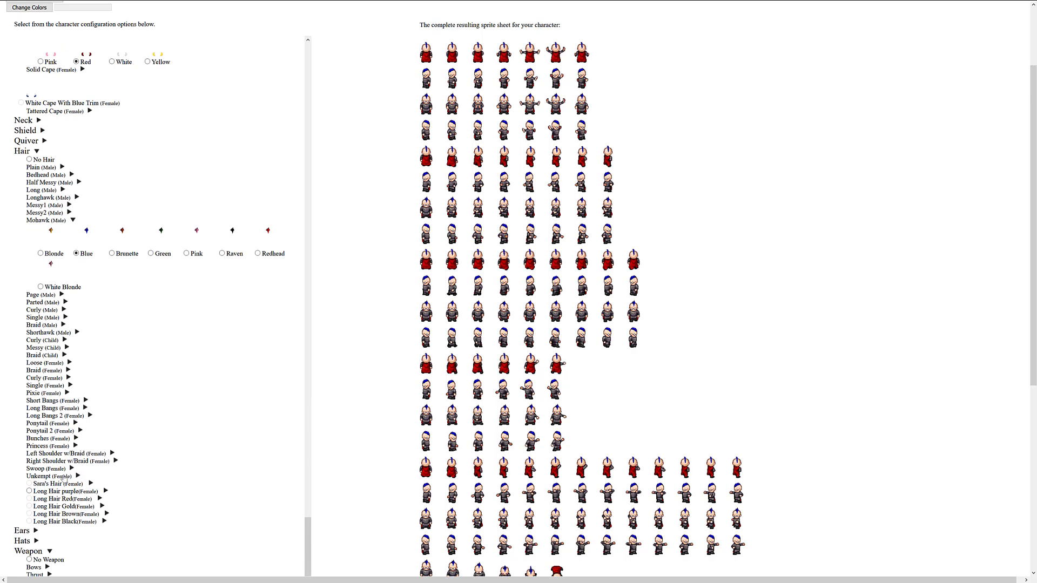
{"action": "scroll", "coordinate": [152, 488], "scroll_direction": "down", "scroll_amount": 4}
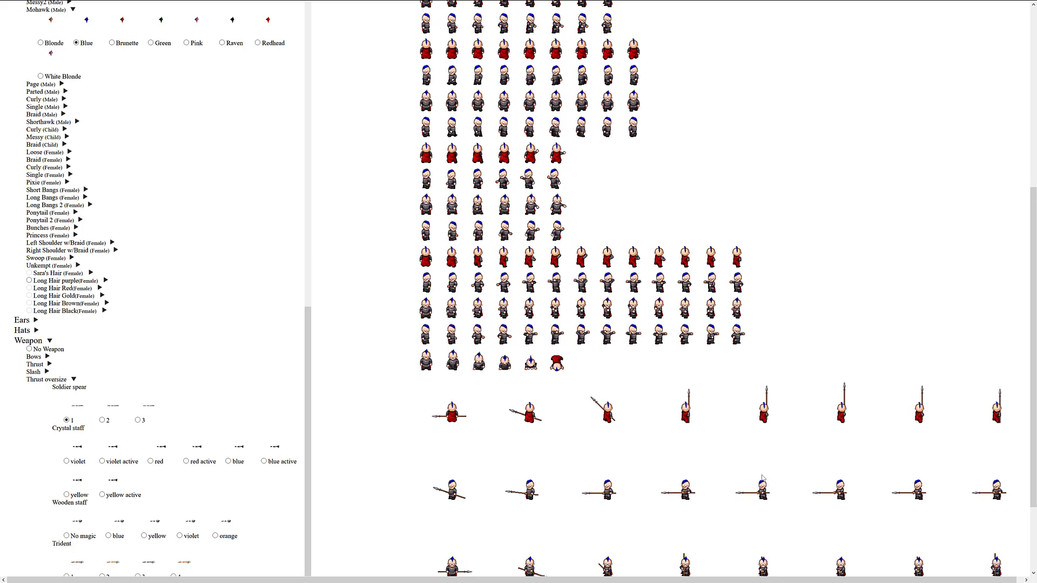
{"action": "scroll", "coordinate": [747, 475], "scroll_direction": "up", "scroll_amount": 6}
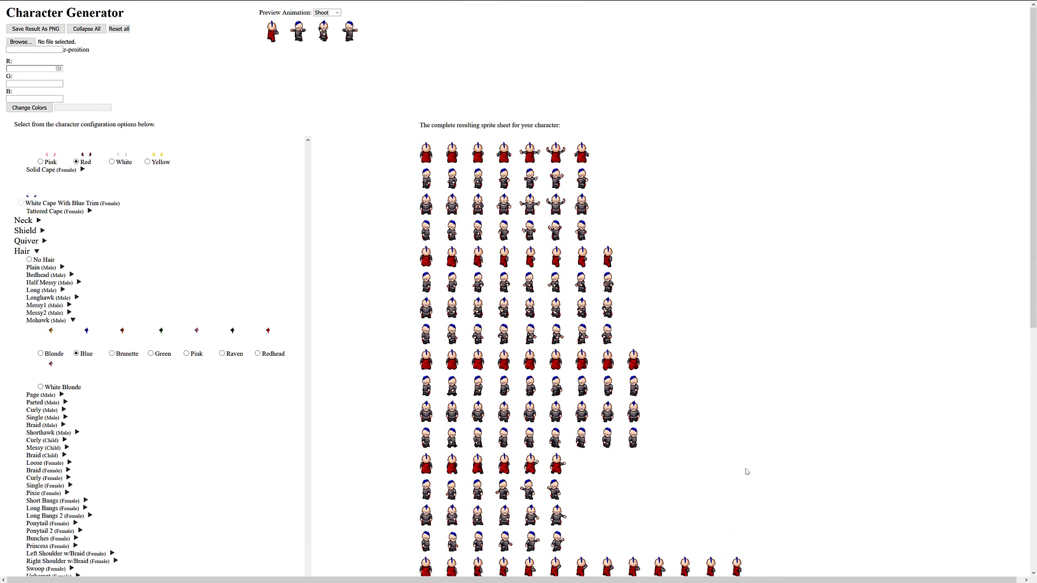
{"action": "scroll", "coordinate": [637, 442], "scroll_direction": "down", "scroll_amount": 8}
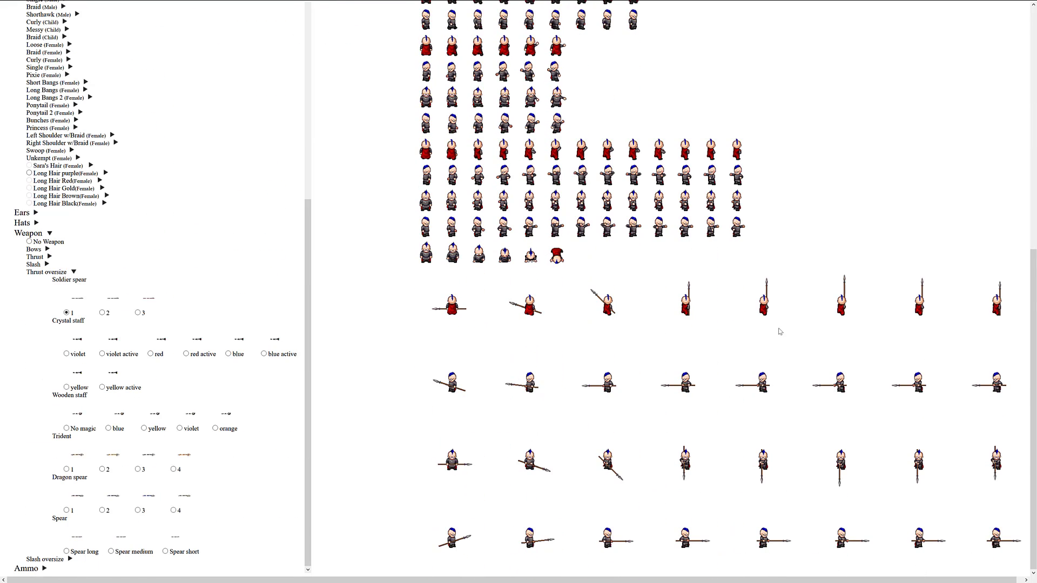
{"action": "scroll", "coordinate": [766, 378], "scroll_direction": "up", "scroll_amount": 10}
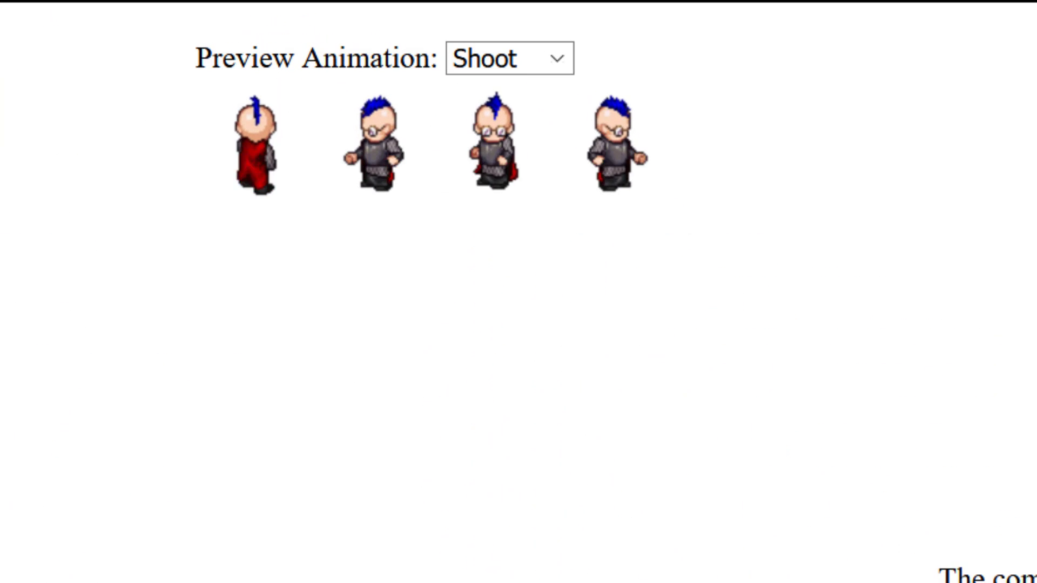
Step: Change the preview animation from Shoot to Slash
{"action": "left_click", "coordinate": [559, 59]}
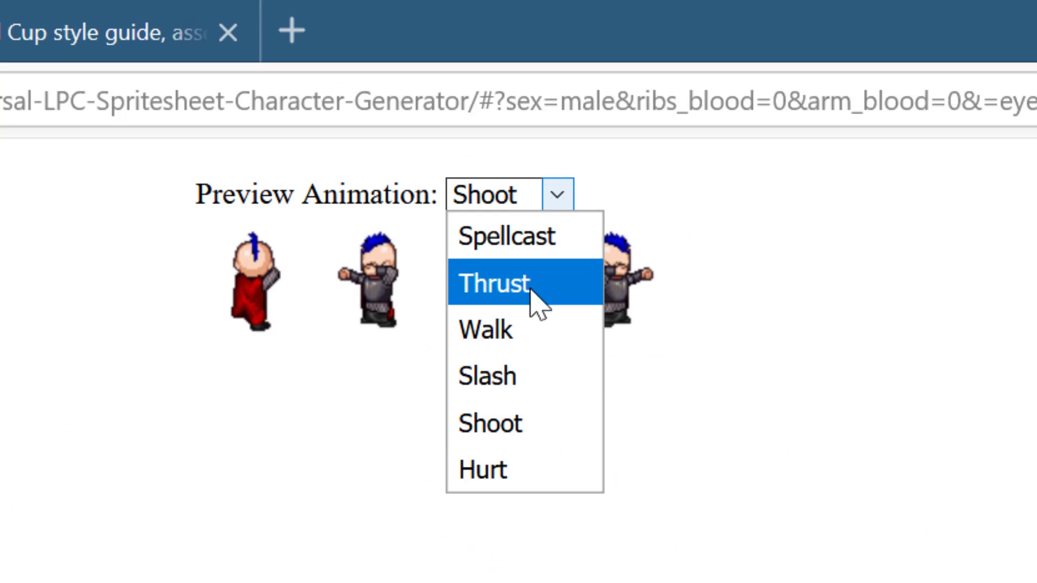
{"action": "left_click", "coordinate": [525, 378]}
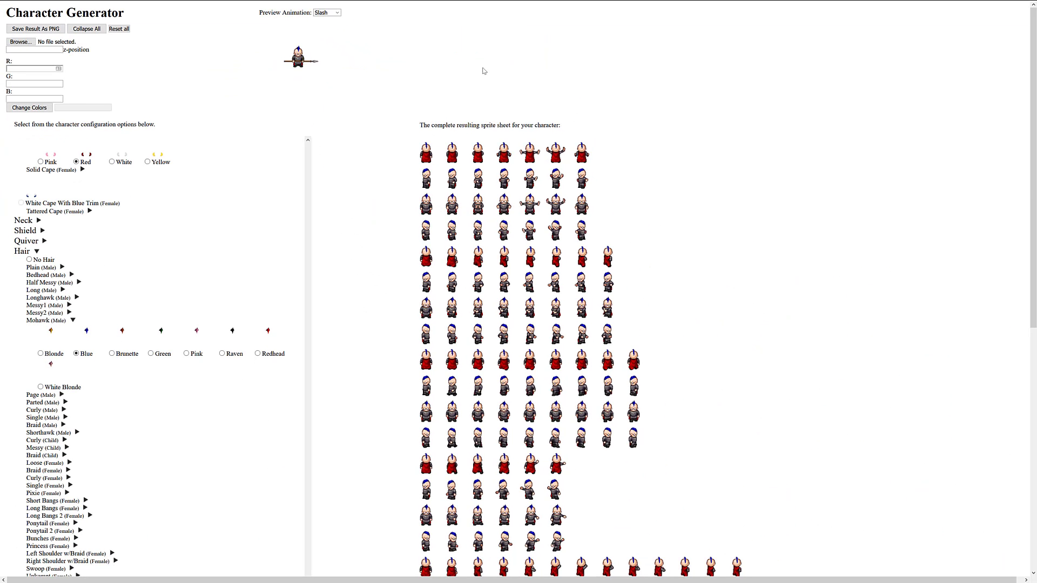
{"action": "scroll", "coordinate": [635, 344], "scroll_direction": "down", "scroll_amount": 5}
{"action": "scroll", "coordinate": [635, 401], "scroll_direction": "up", "scroll_amount": 5}
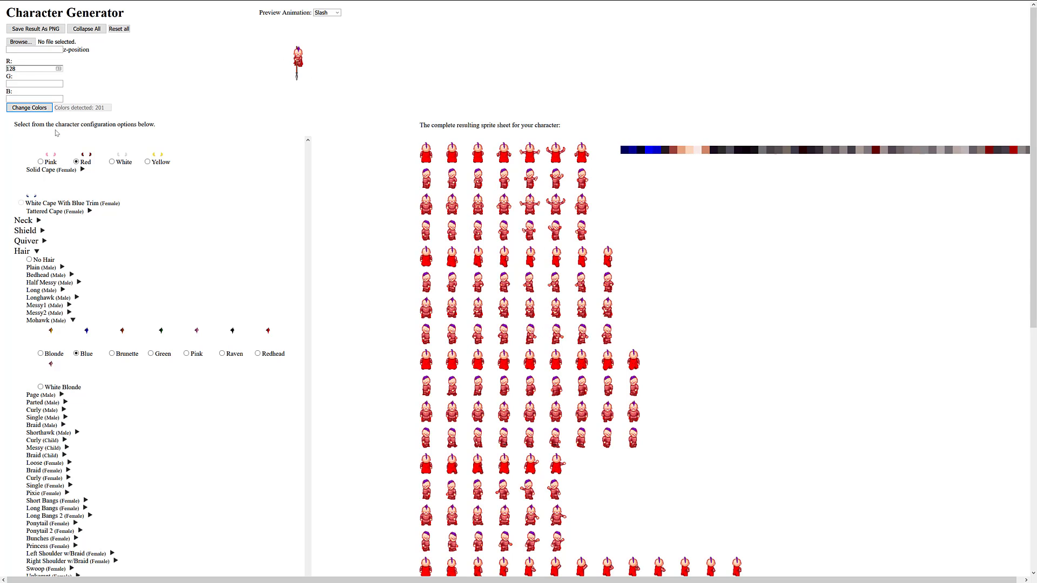
Step: Clear the red value 128, set green to 125, and apply Change Colors
{"action": "left_click_drag", "start_coordinate": [35, 69], "coordinate": [1, 73]}
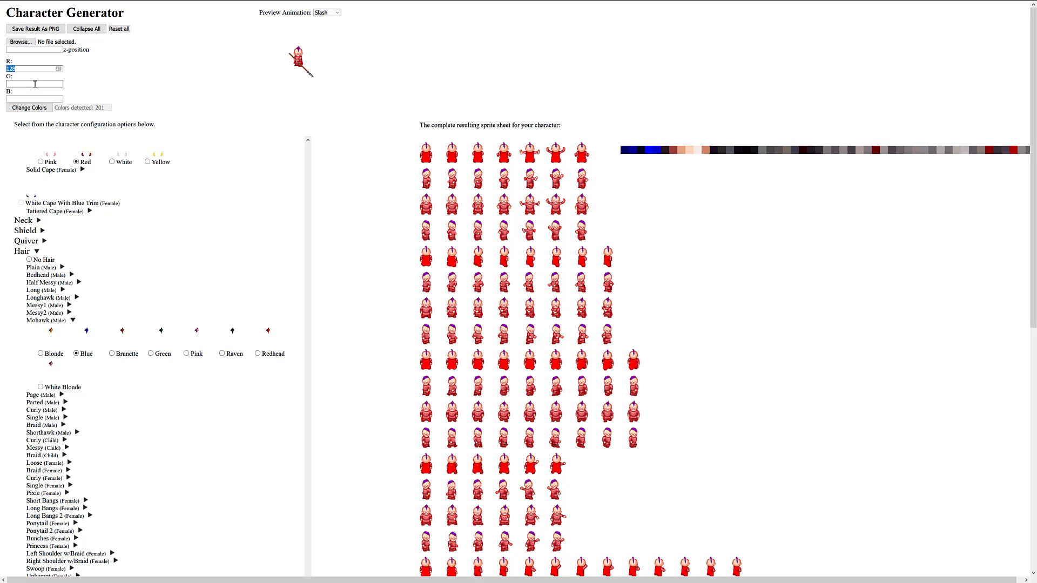
{"action": "key", "text": "BackSpace"}
{"action": "left_click", "coordinate": [35, 109]}
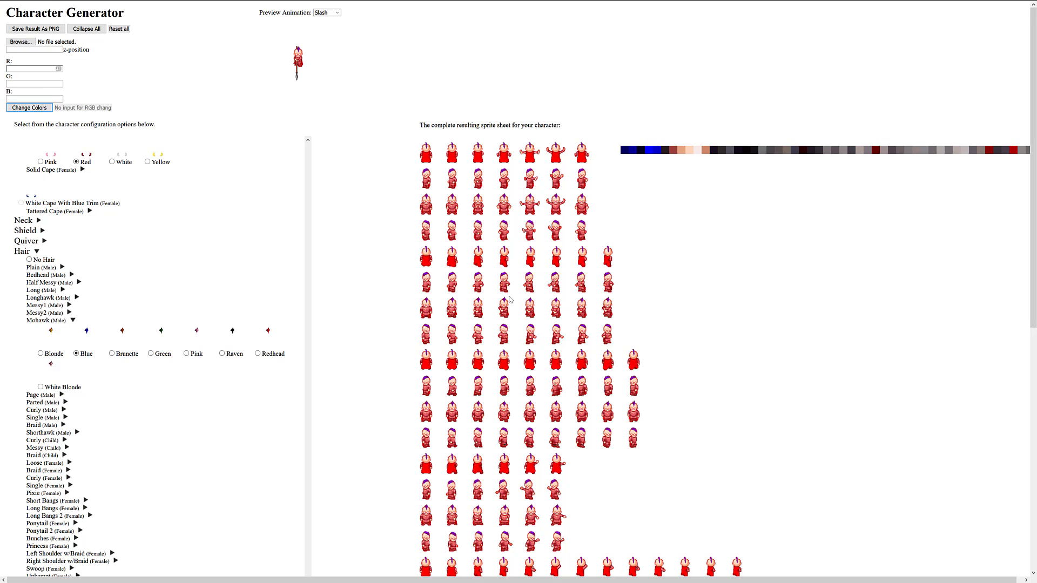
{"action": "left_click", "coordinate": [20, 84]}
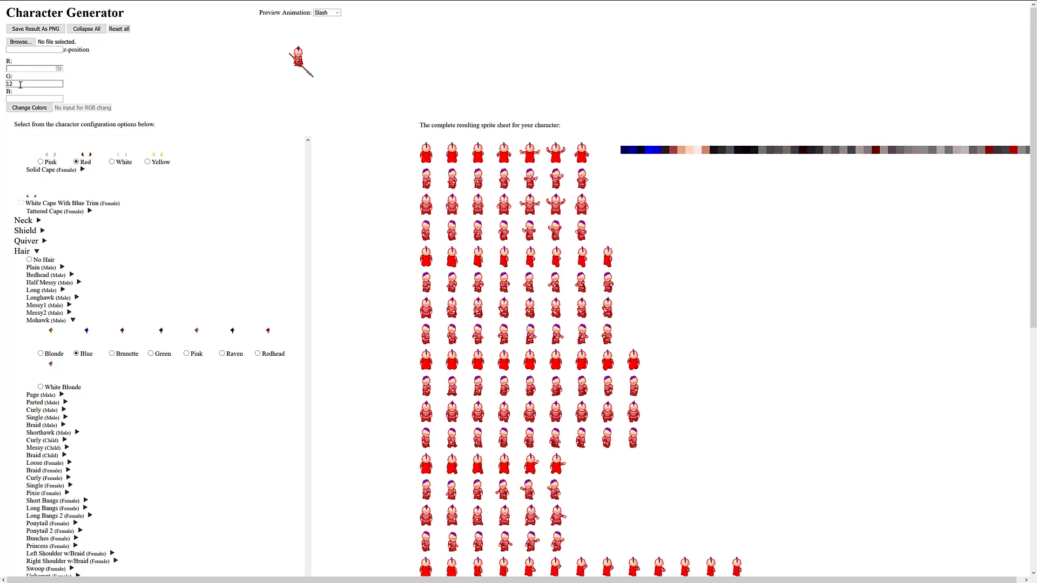
{"action": "left_click", "coordinate": [29, 108]}
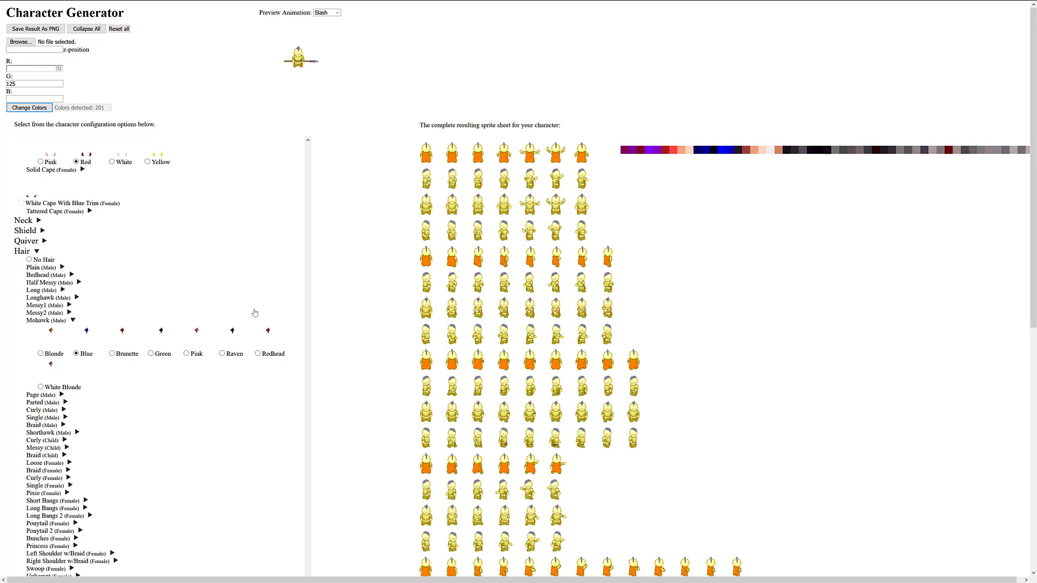
Step: Collapse all option groups, reset everything to defaults, and switch to the Liberated Pixel Cup tab
{"action": "scroll", "coordinate": [243, 340], "scroll_direction": "down", "scroll_amount": 8}
{"action": "scroll", "coordinate": [210, 378], "scroll_direction": "up", "scroll_amount": 8}
{"action": "scroll", "coordinate": [145, 316], "scroll_direction": "up", "scroll_amount": 8}
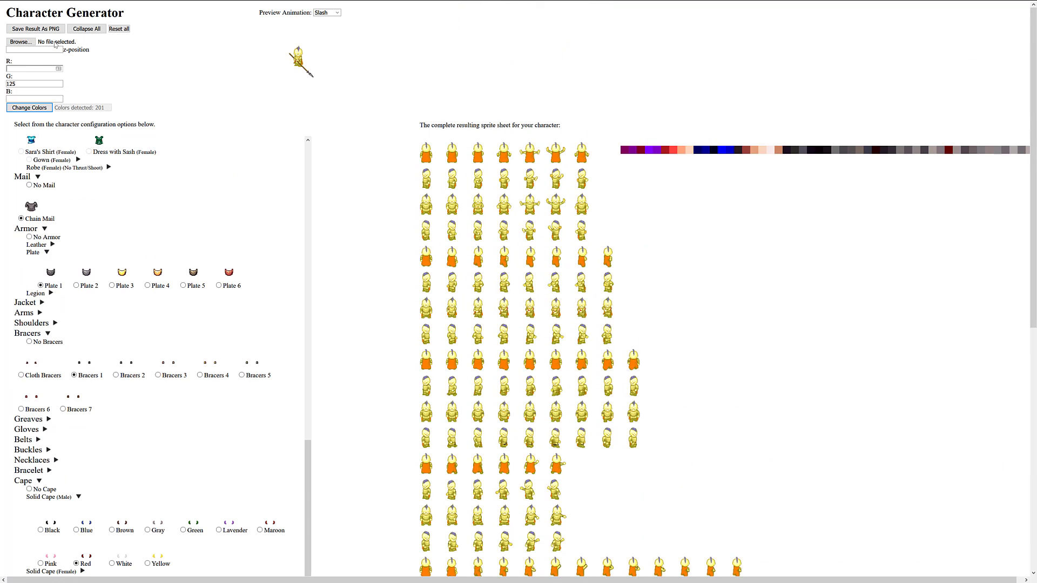
{"action": "left_click", "coordinate": [89, 30]}
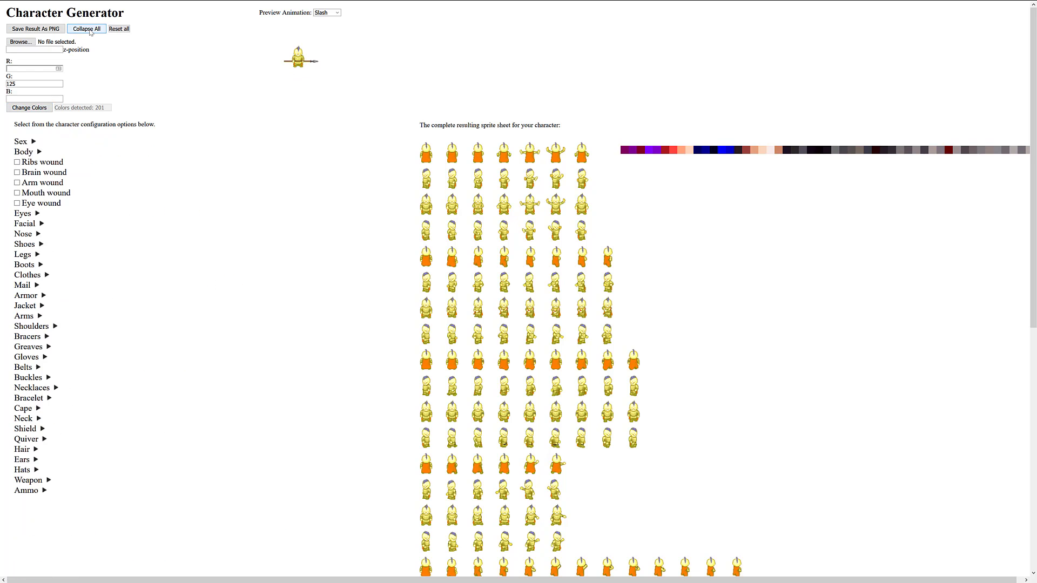
{"action": "left_click", "coordinate": [119, 29]}
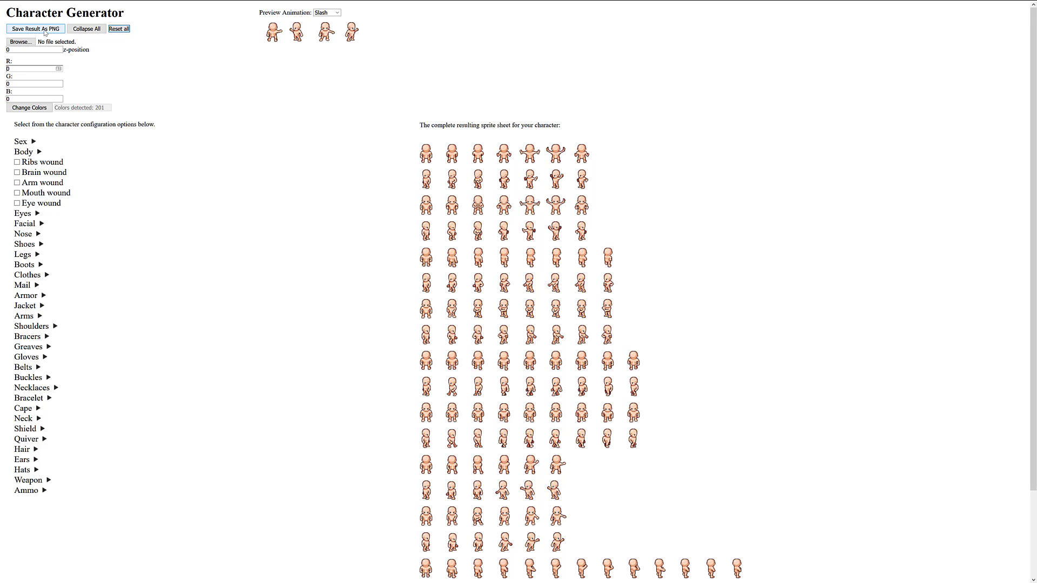
{"action": "left_click", "coordinate": [327, 236]}
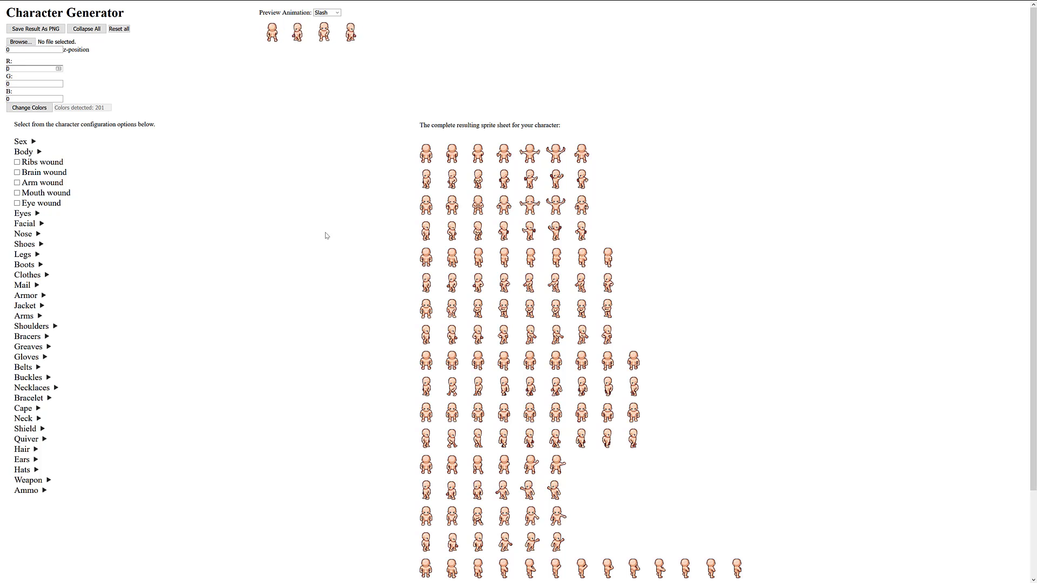
{"action": "key", "text": "ctrl+Tab"}
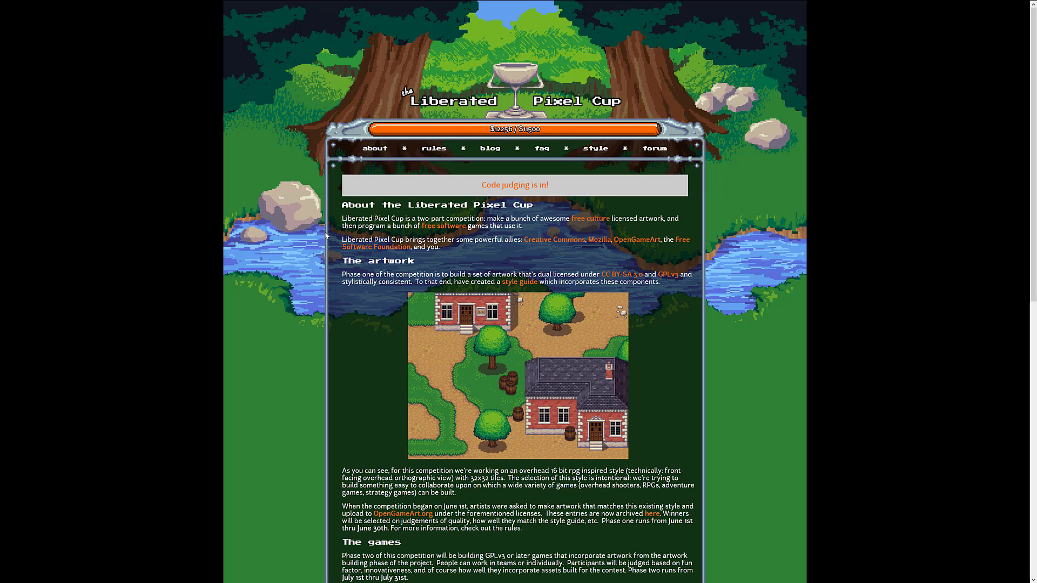
Step: Open the 'style guide' link from The artwork paragraph in a new tab
{"action": "scroll", "coordinate": [516, 227], "scroll_direction": "down", "scroll_amount": 1}
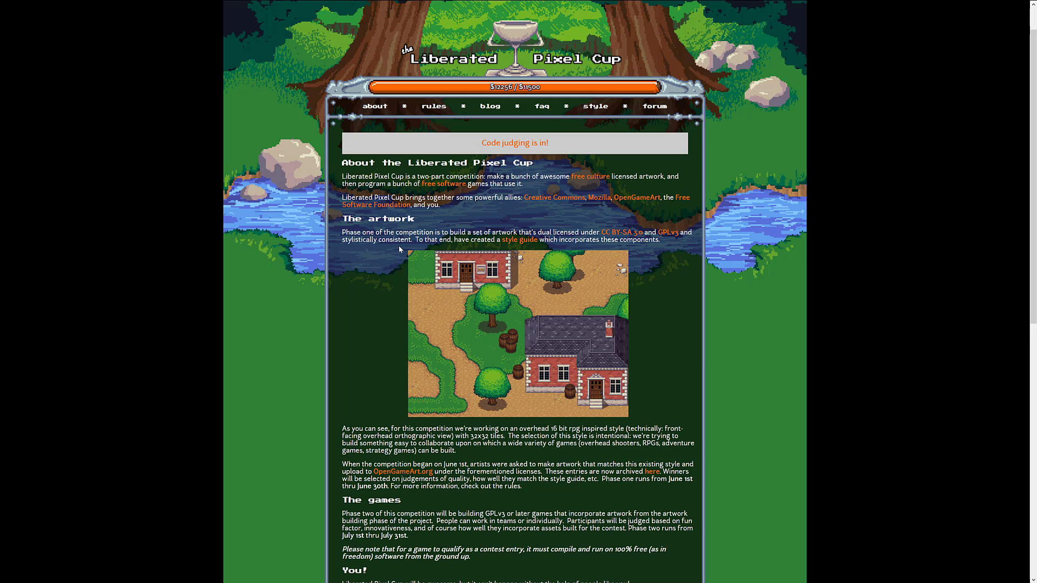
{"action": "scroll", "coordinate": [506, 268], "scroll_direction": "up", "scroll_amount": 2}
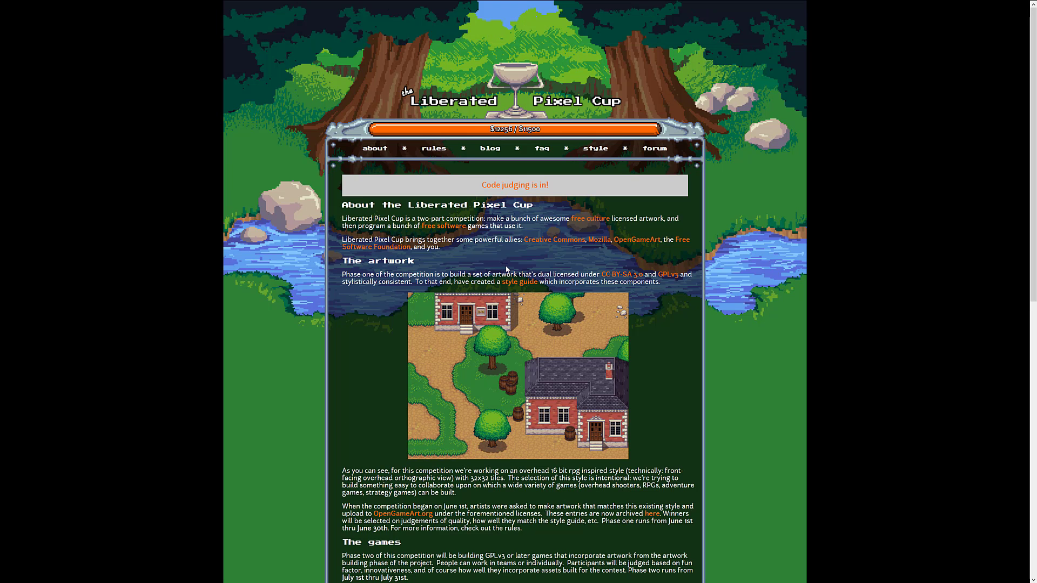
{"action": "left_click", "coordinate": [519, 281]}
{"action": "mouse_move", "coordinate": [201, 3]}
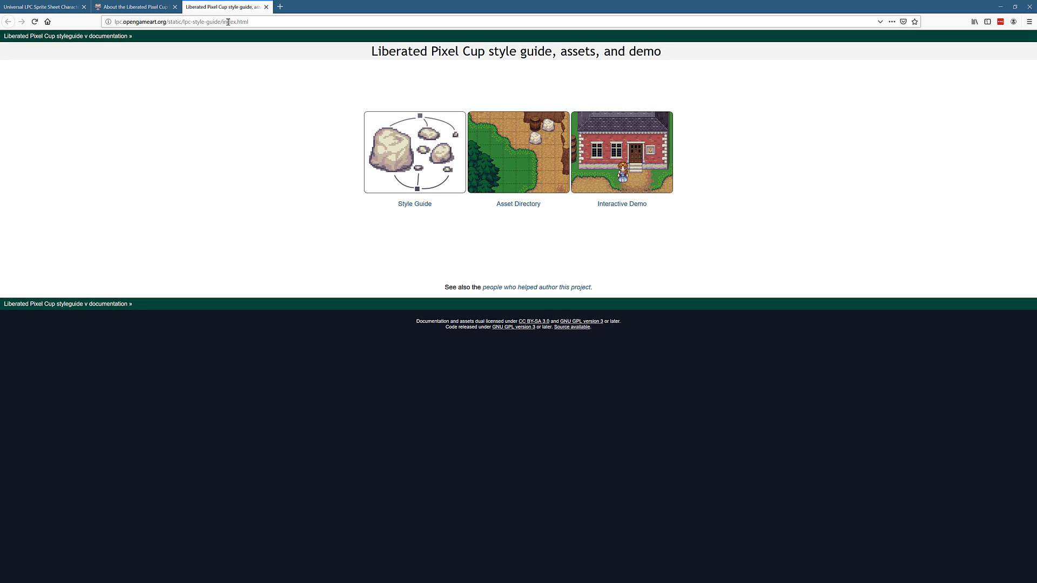
Step: Launch the Interactive Demo and walk the character west past the brick and small houses
{"action": "left_click", "coordinate": [617, 130]}
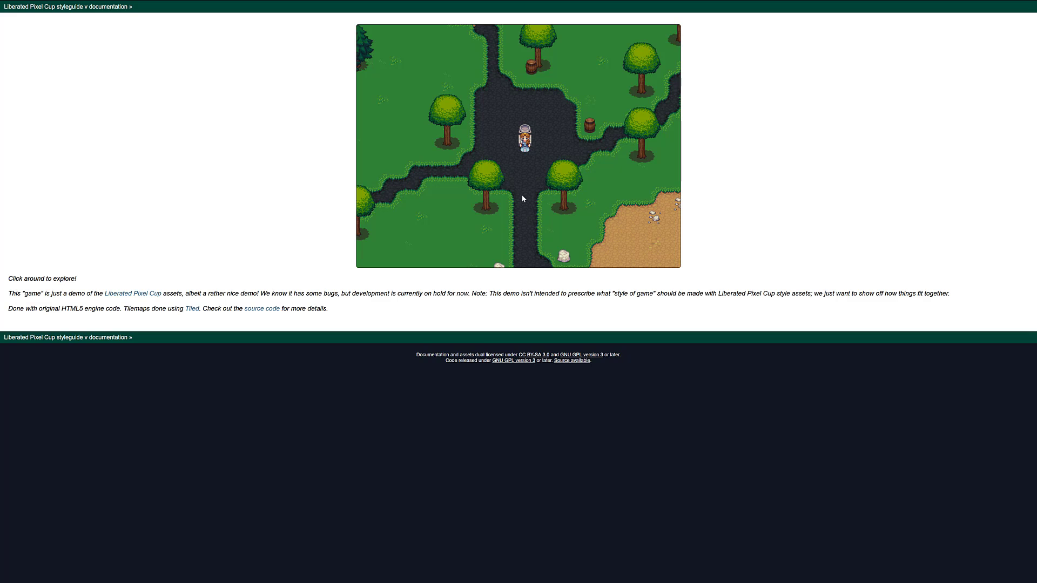
{"action": "left_click", "coordinate": [598, 112]}
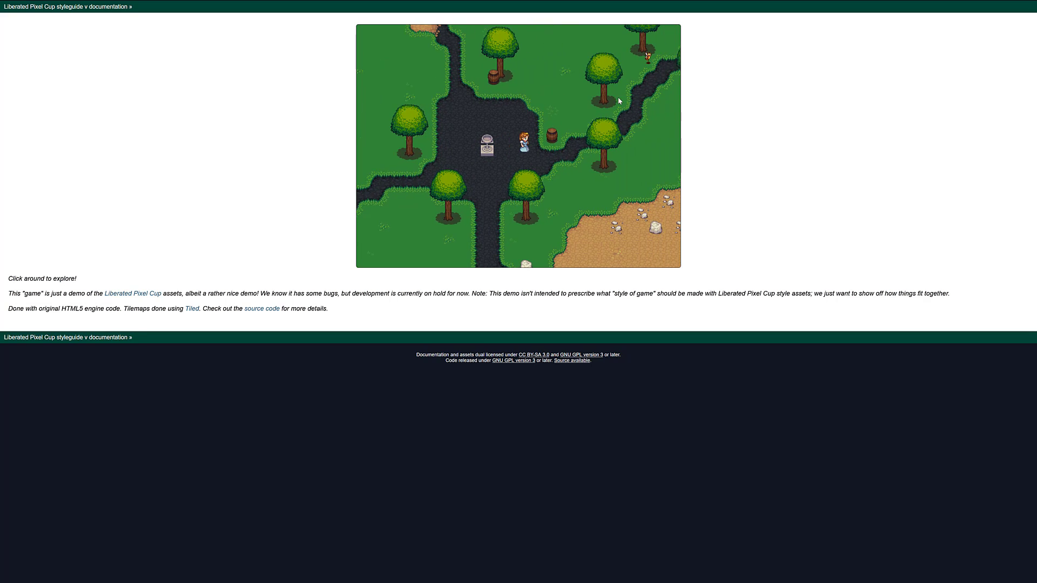
{"action": "left_click", "coordinate": [555, 57]}
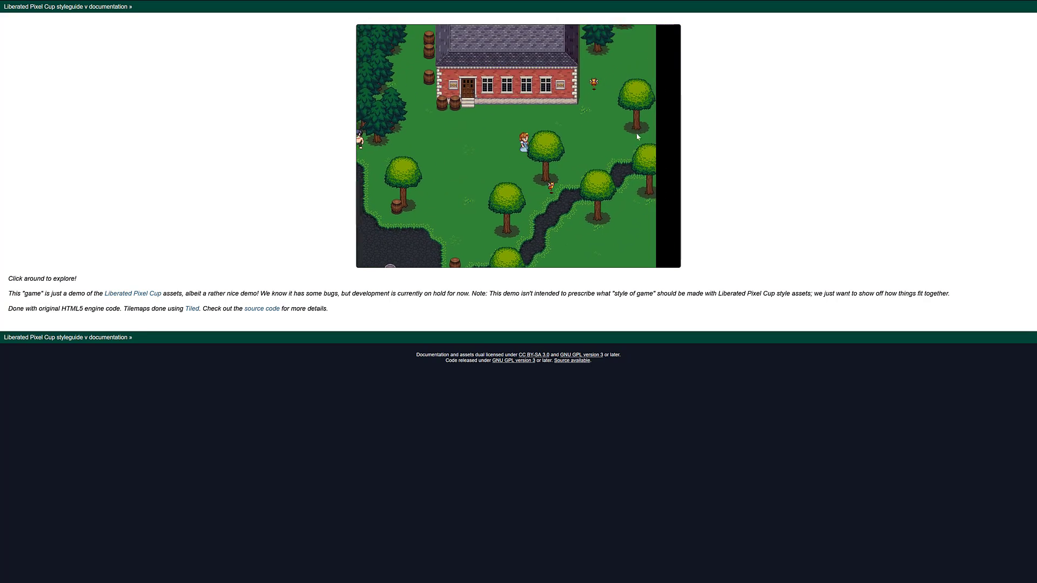
{"action": "left_click", "coordinate": [524, 255]}
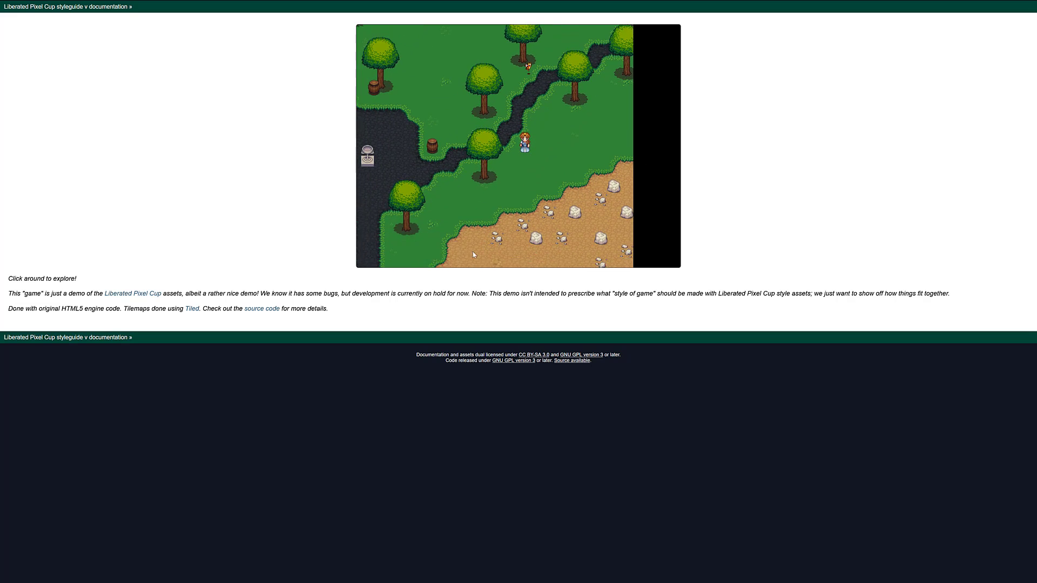
{"action": "left_click", "coordinate": [405, 147]}
{"action": "left_click", "coordinate": [432, 231]}
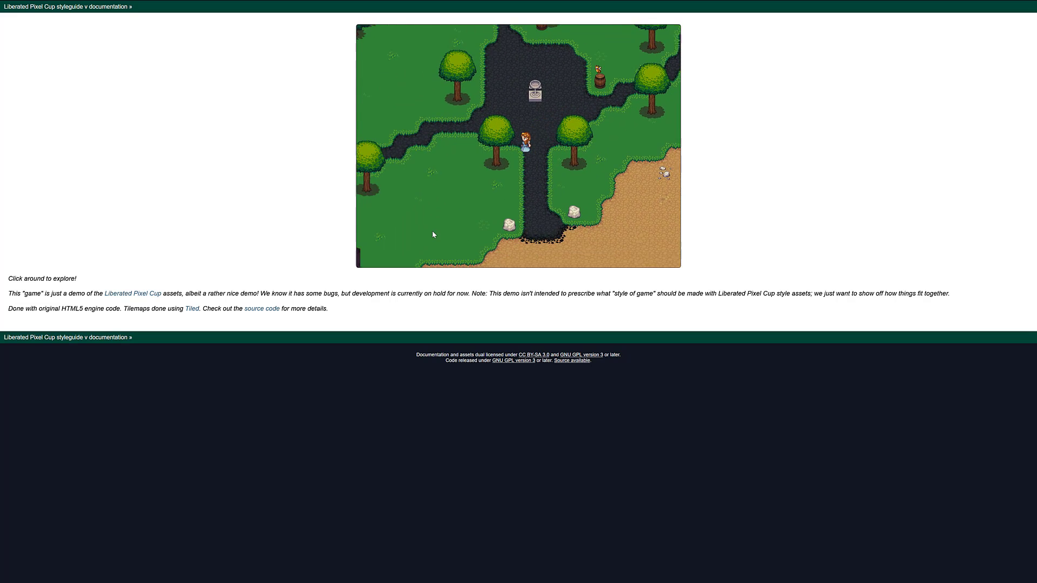
{"action": "left_click", "coordinate": [369, 138]}
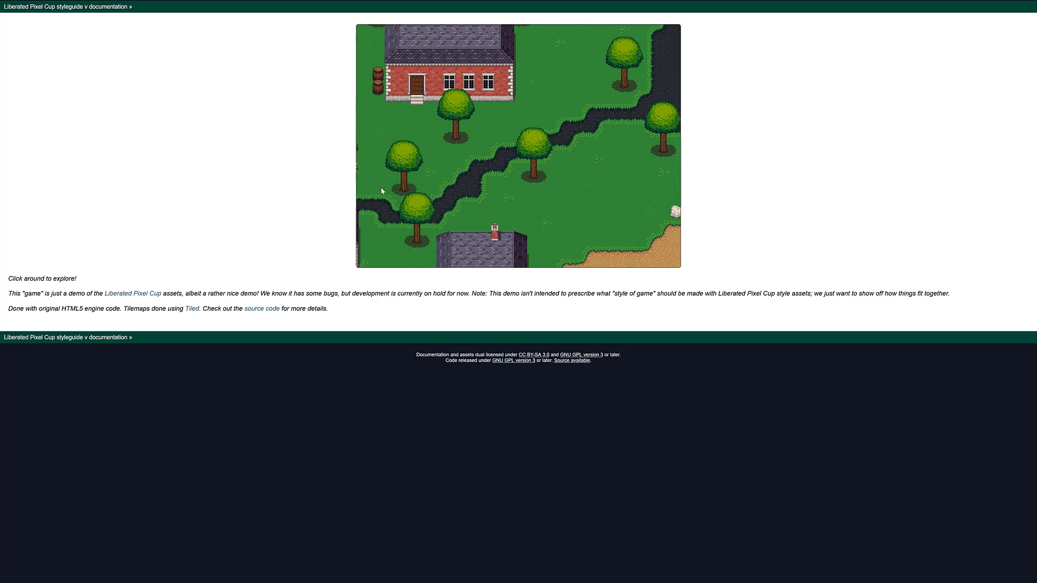
{"action": "left_click", "coordinate": [462, 206]}
{"action": "left_click", "coordinate": [484, 220]}
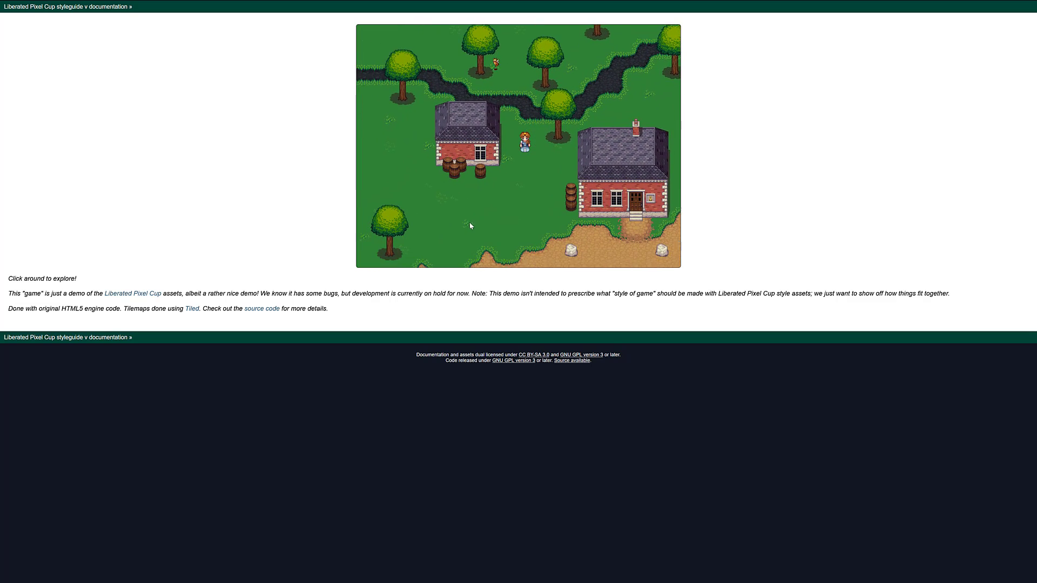
Step: Walk the character north-east toward the forest, then east along the path to the inn
{"action": "left_click", "coordinate": [562, 176]}
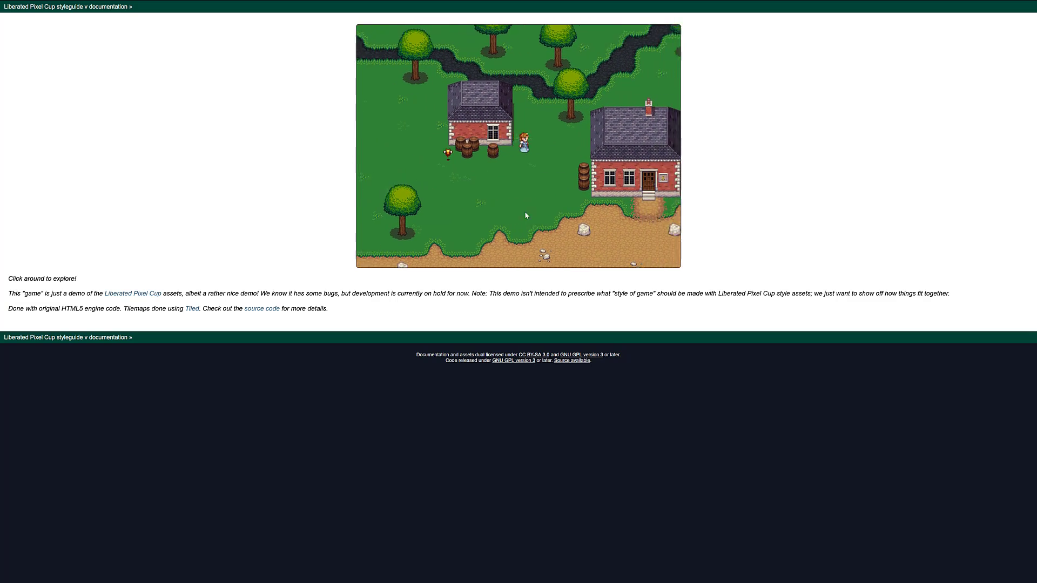
{"action": "left_click", "coordinate": [402, 109]}
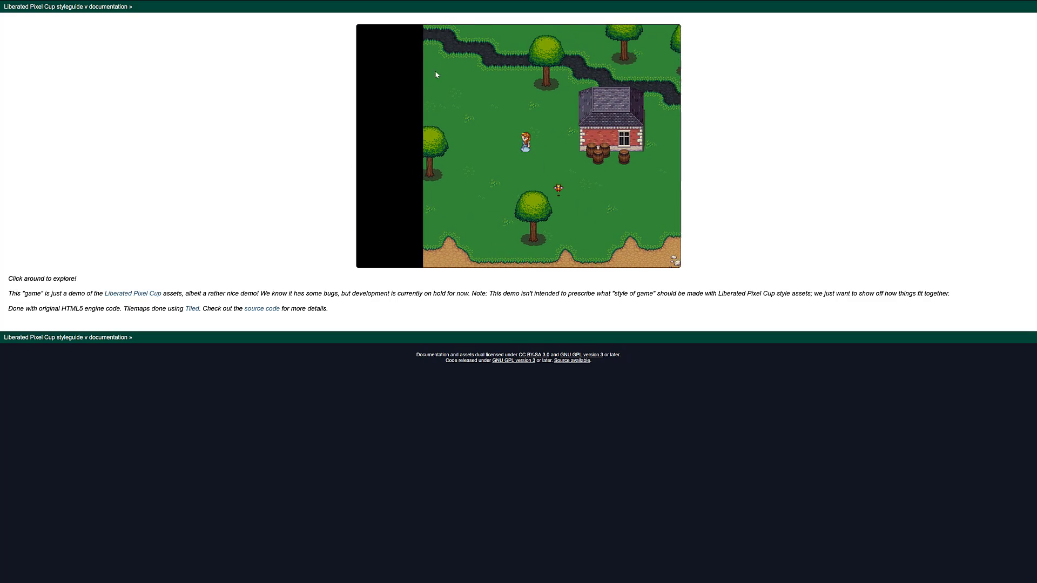
{"action": "left_click", "coordinate": [545, 63]}
{"action": "left_click", "coordinate": [608, 81]}
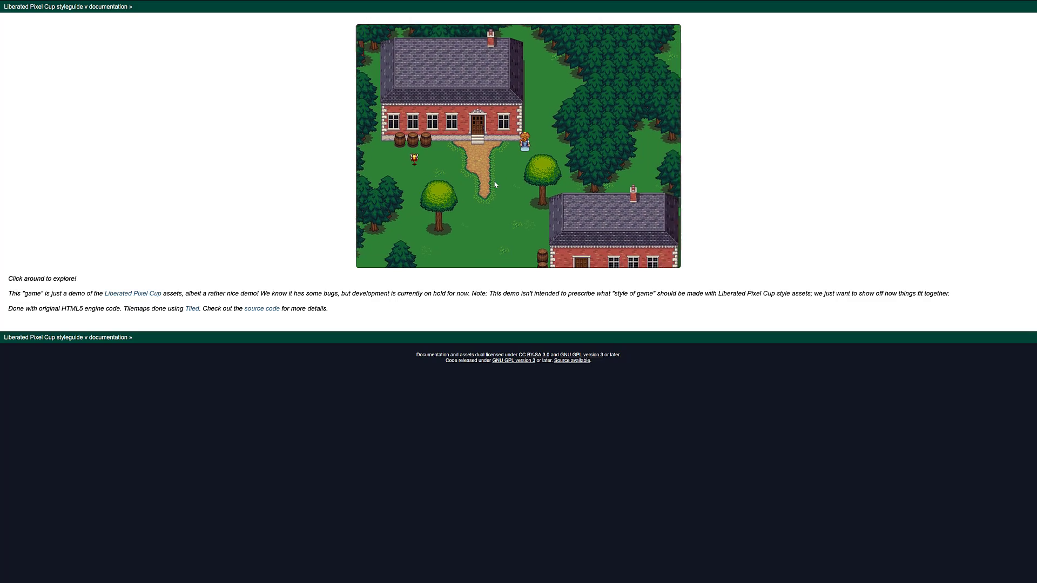
{"action": "left_click", "coordinate": [501, 232]}
{"action": "left_click", "coordinate": [617, 240]}
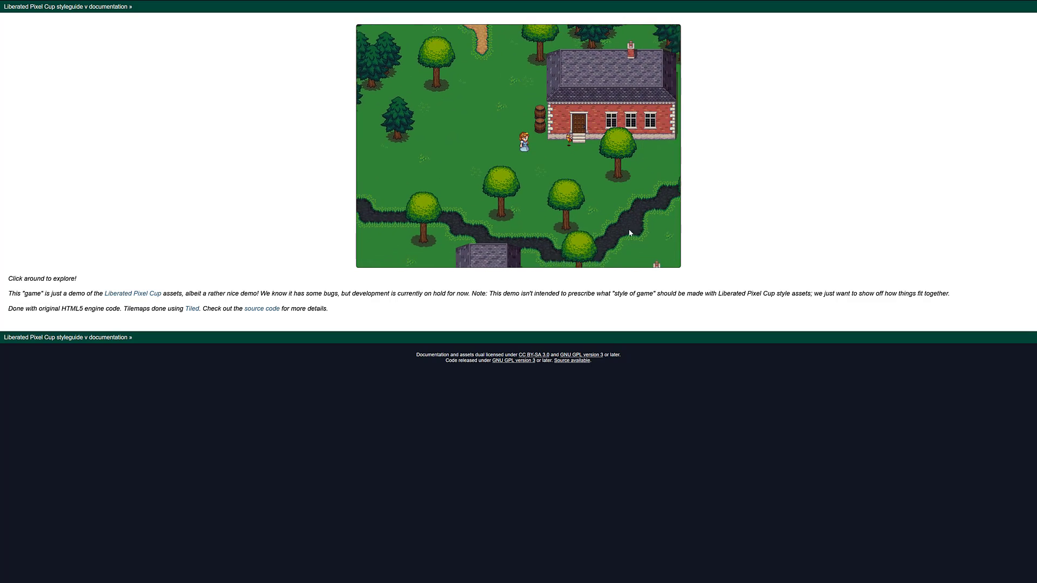
{"action": "left_click", "coordinate": [579, 86]}
{"action": "left_click", "coordinate": [581, 85]}
{"action": "left_click", "coordinate": [578, 90]}
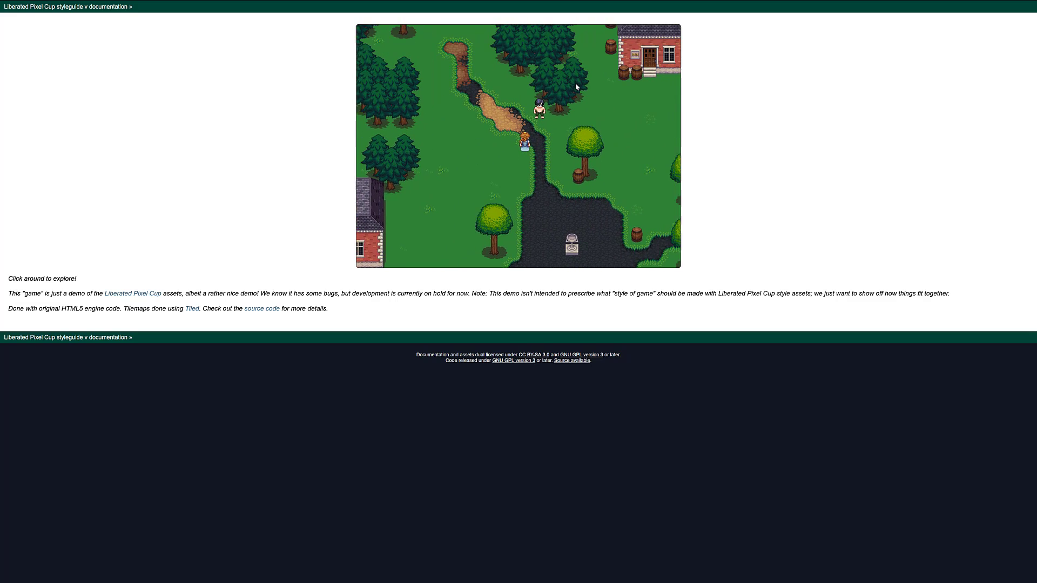
{"action": "left_click", "coordinate": [623, 167]}
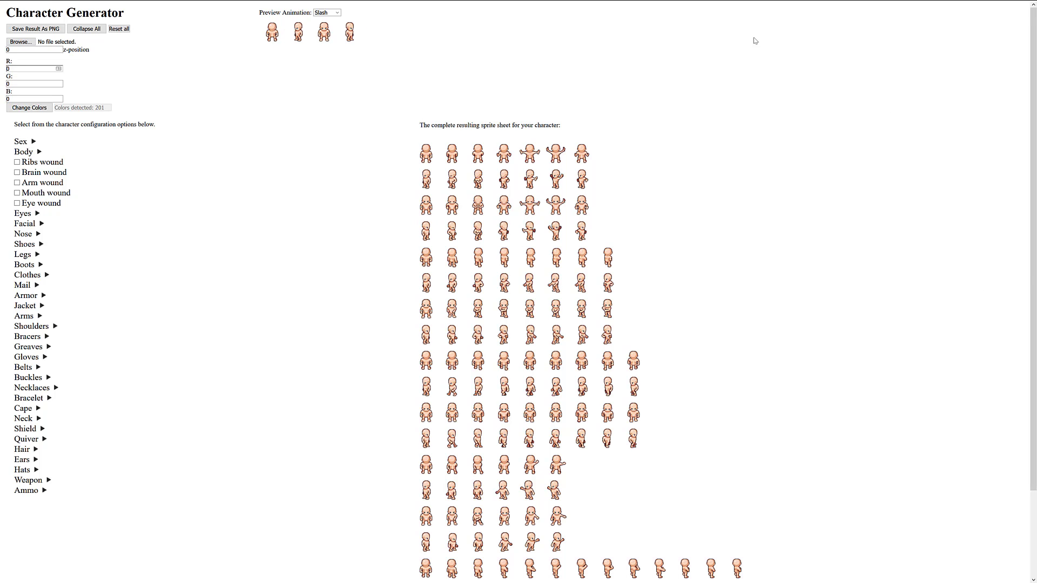
Step: Switch the page to fullscreen and give the character Arrow ammo
{"action": "mouse_move", "coordinate": [554, 4]}
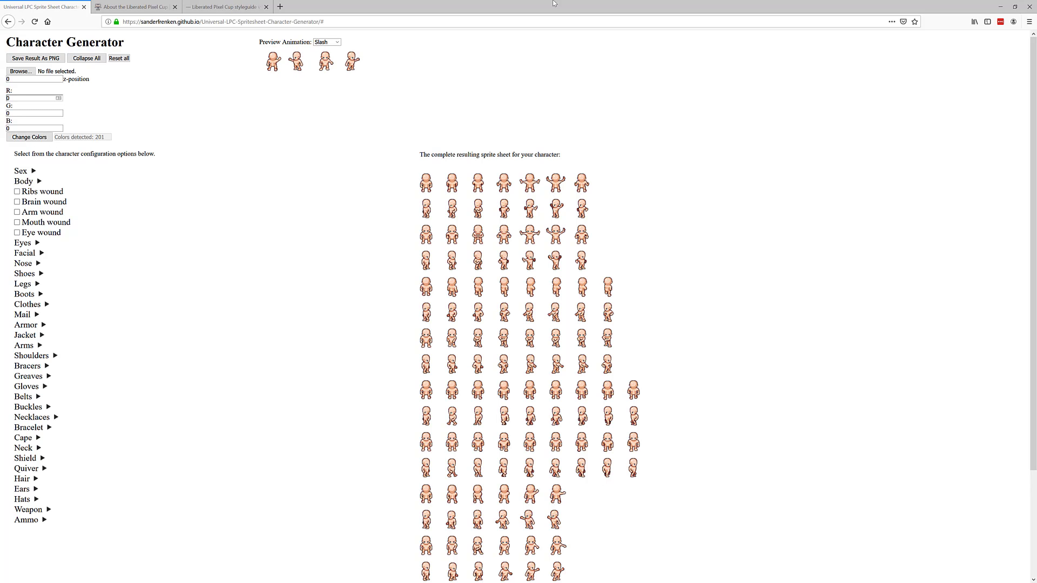
{"action": "key", "text": "F11"}
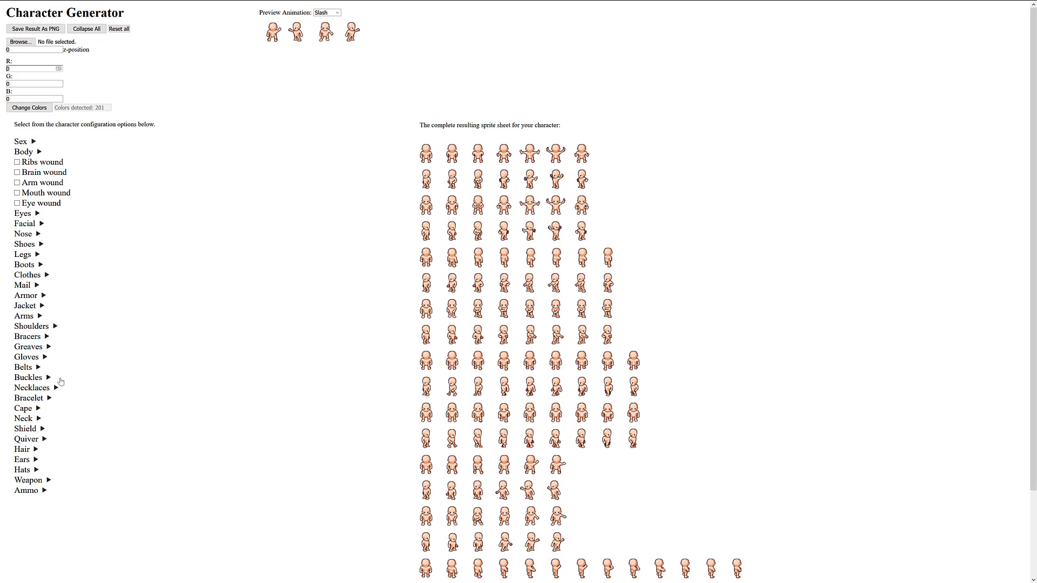
{"action": "left_click", "coordinate": [46, 491]}
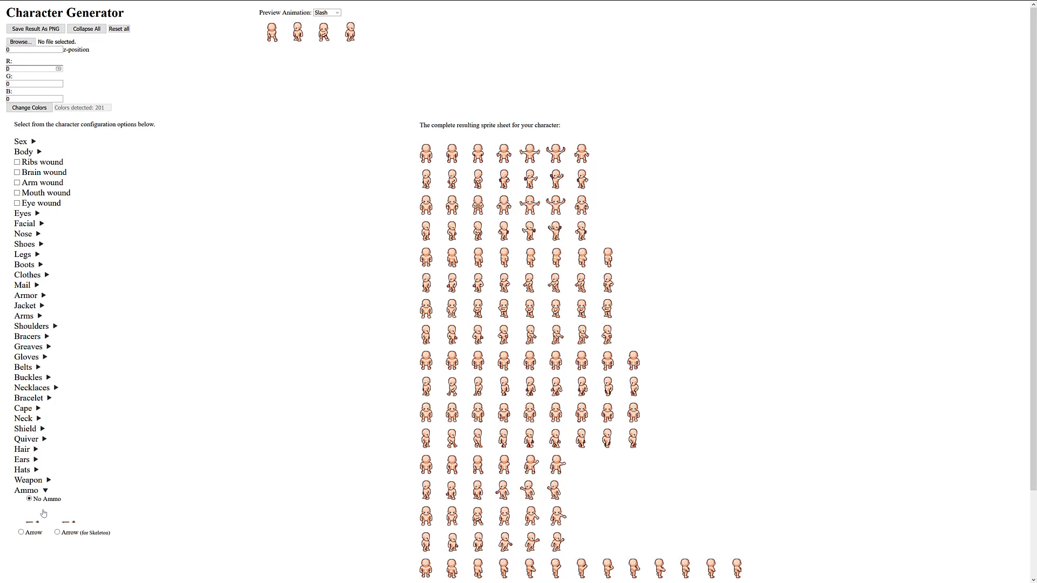
{"action": "left_click", "coordinate": [22, 533]}
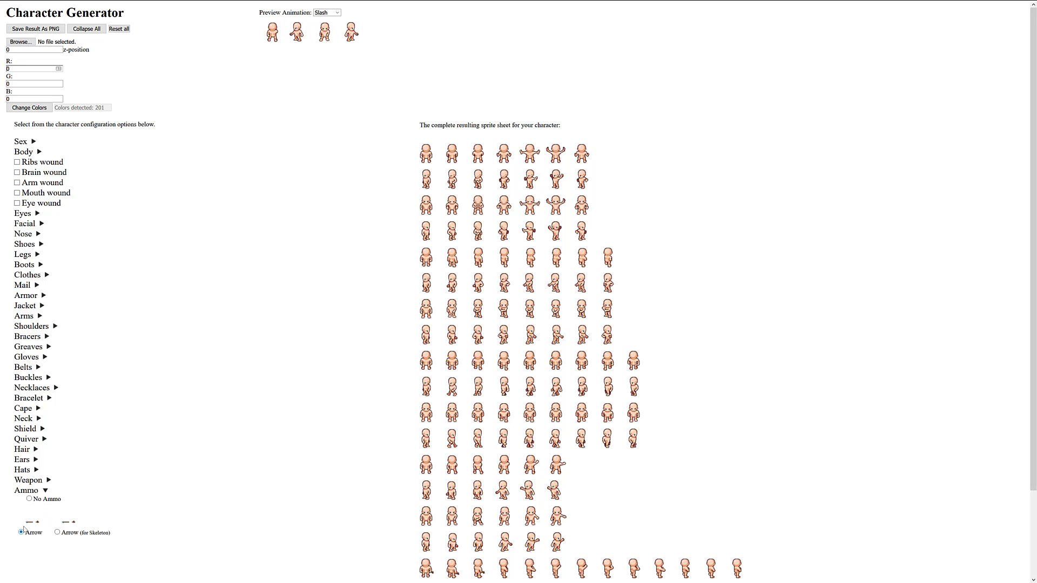
Step: Equip the character with the Warhammer from the Slash weapons
{"action": "left_click", "coordinate": [49, 480]}
{"action": "left_click", "coordinate": [47, 511]}
{"action": "scroll", "coordinate": [162, 515], "scroll_direction": "down", "scroll_amount": 1}
{"action": "left_click", "coordinate": [135, 504]}
Step: Return from the style guide demo to the 'About the Liberated Pixel Cup' page
{"action": "left_click", "coordinate": [239, 8]}
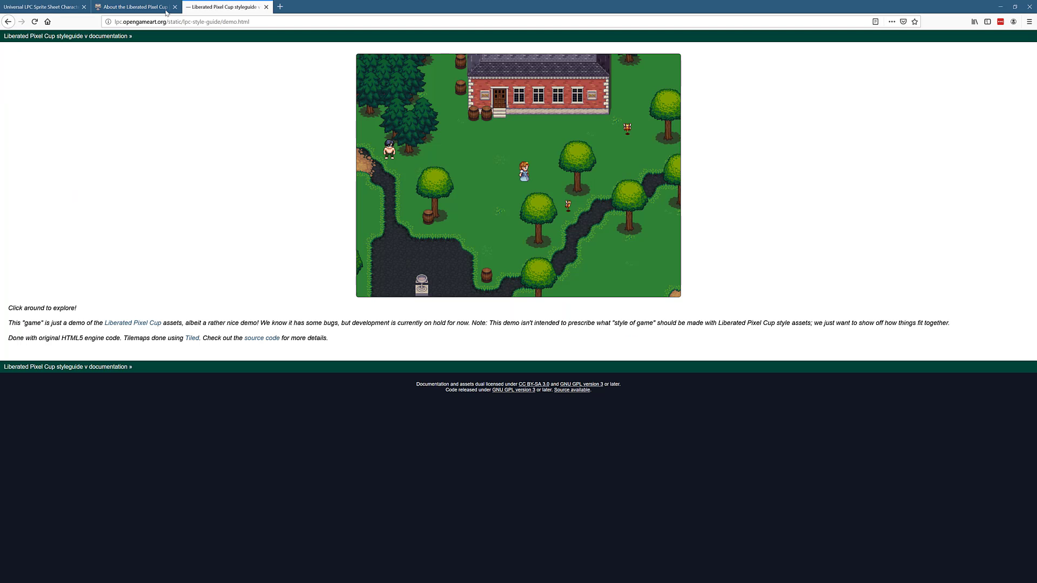
{"action": "left_click", "coordinate": [135, 6]}
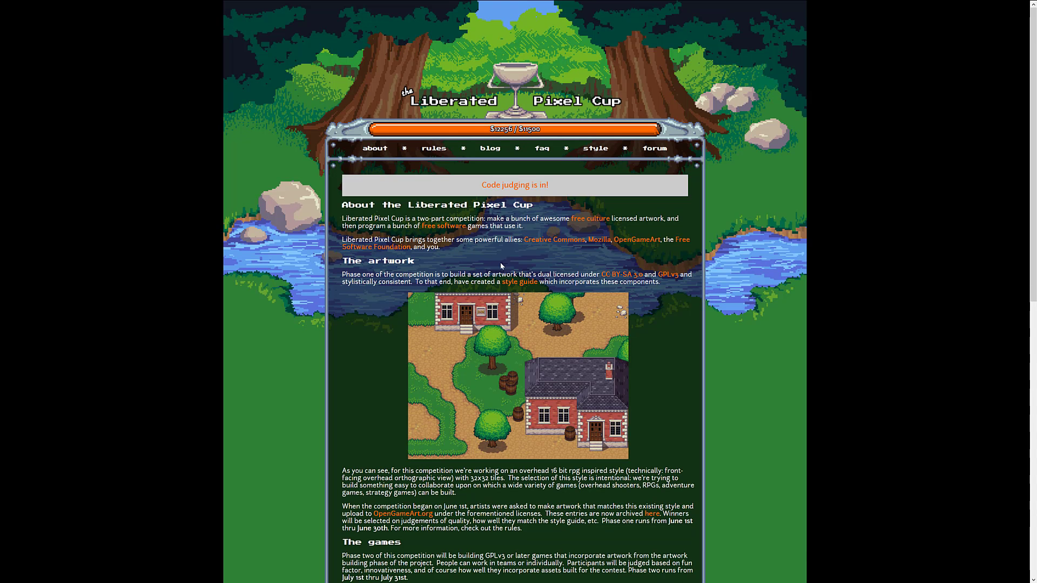